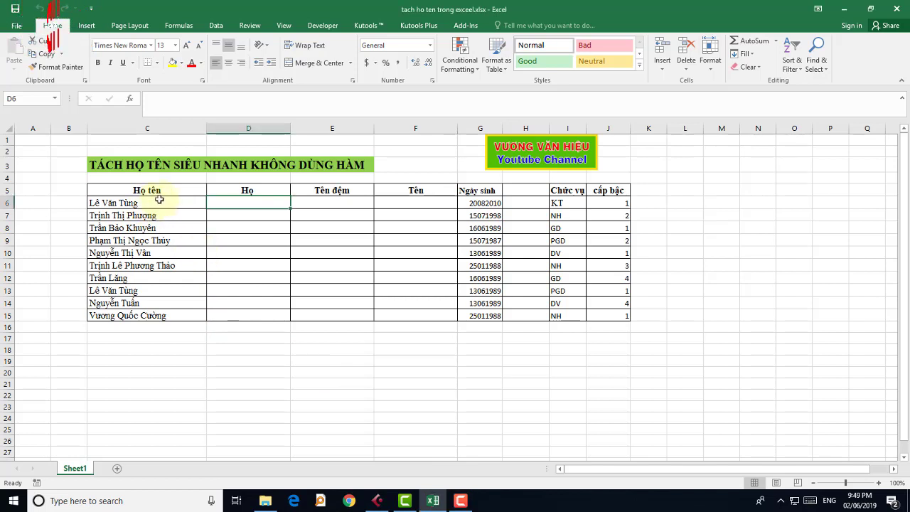
pyautogui.click(249, 189)
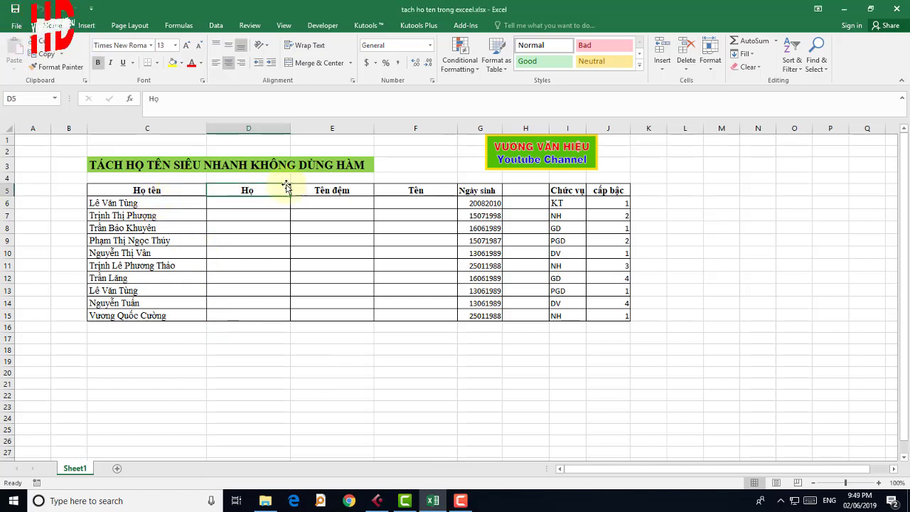
pyautogui.click(329, 190)
pyautogui.click(422, 192)
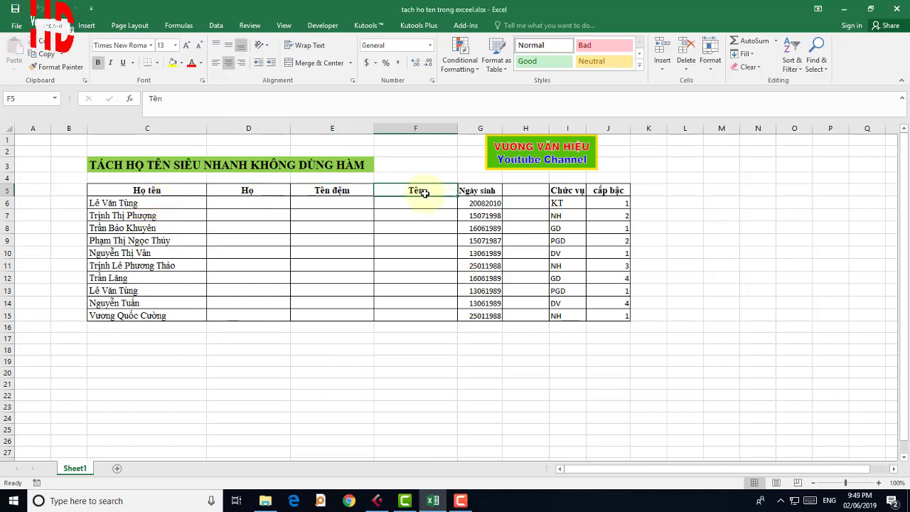
pyautogui.click(235, 205)
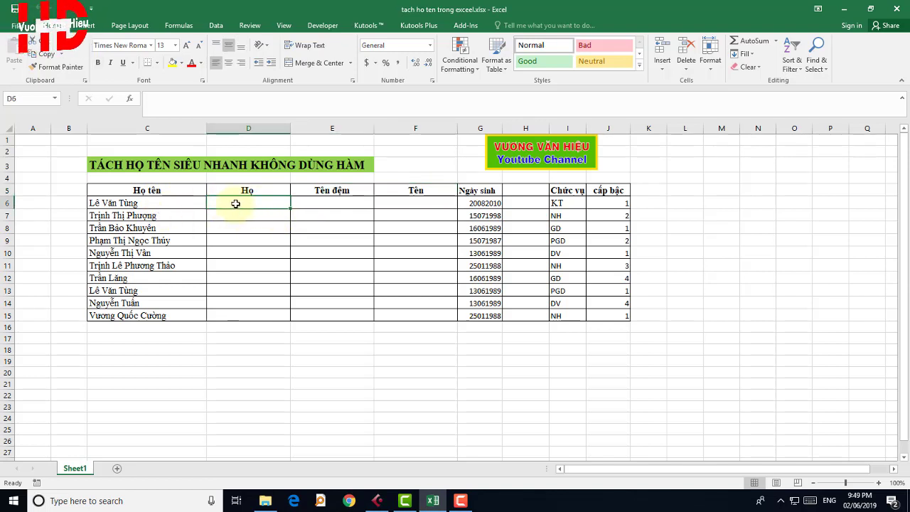
pyautogui.click(107, 206)
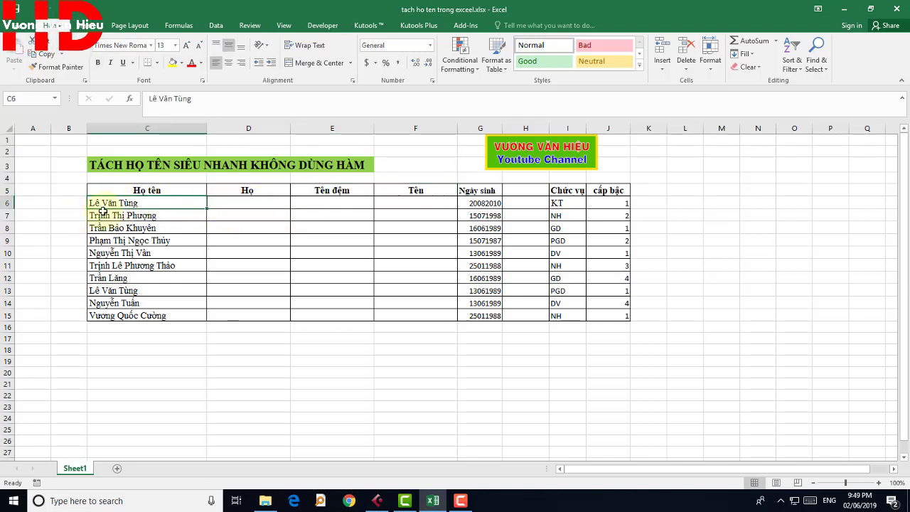
# Enter the surname Lê in D6 and Flash Fill the remaining Họ cells with Ctrl+E.
pyautogui.click(249, 204)
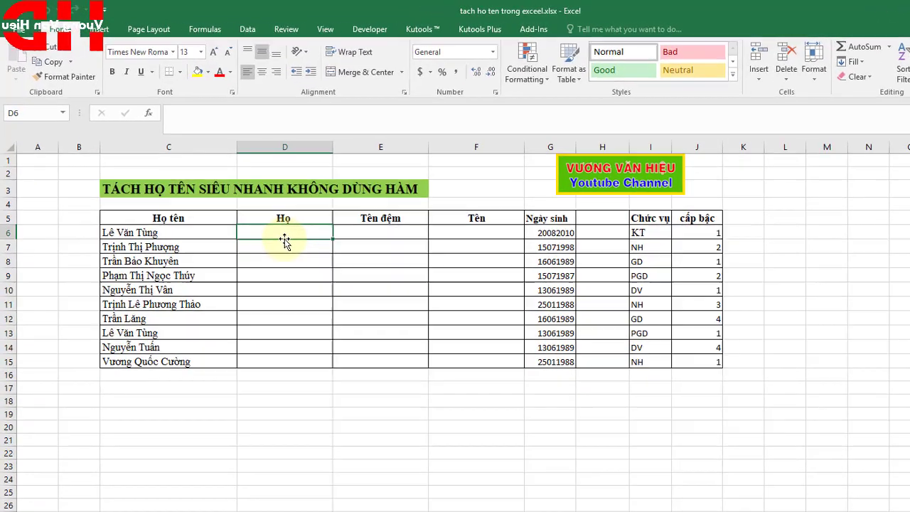
pyautogui.write('L')
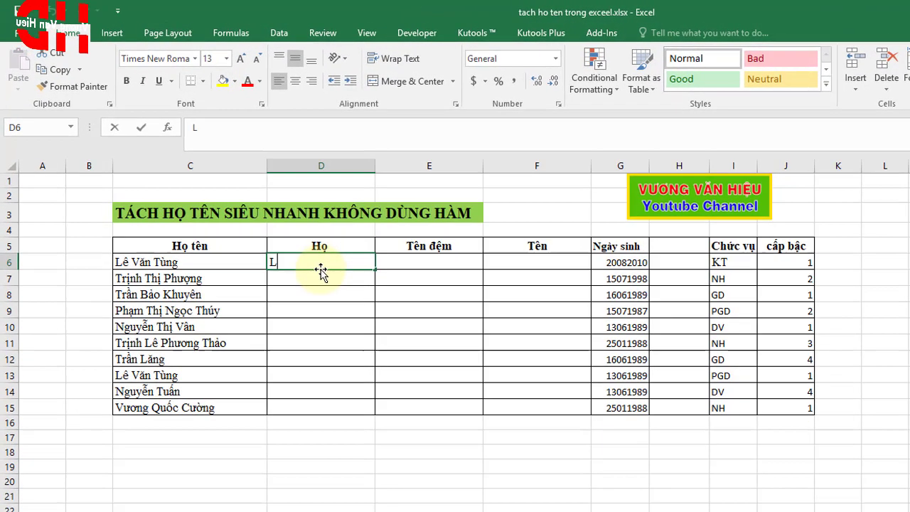
pyautogui.write('e')
pyautogui.press('Return')
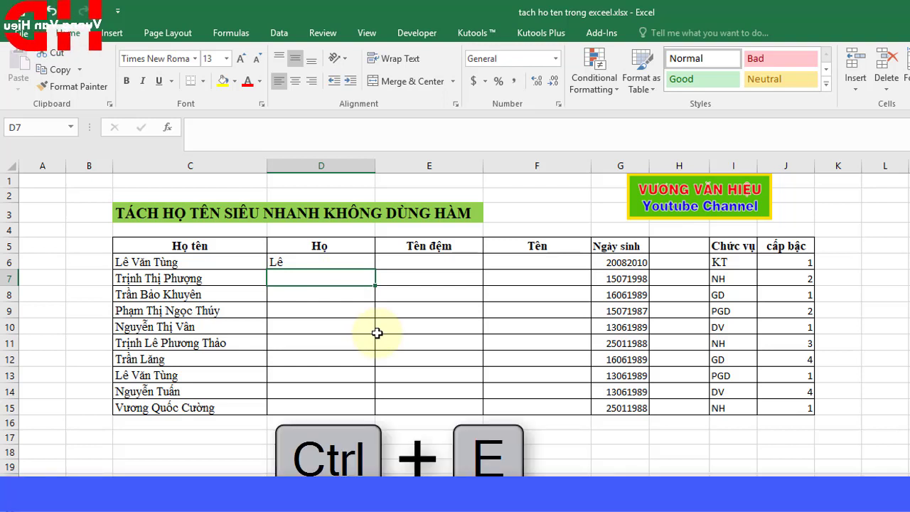
pyautogui.hotkey('ctrl', 'e')
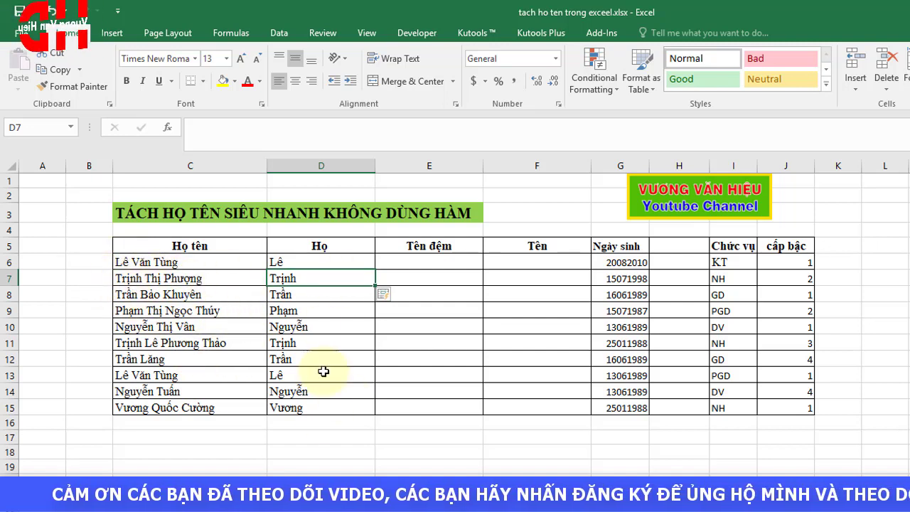
# Enter the middle name Văn in the first Tên đệm cell, E6.
pyautogui.click(424, 263)
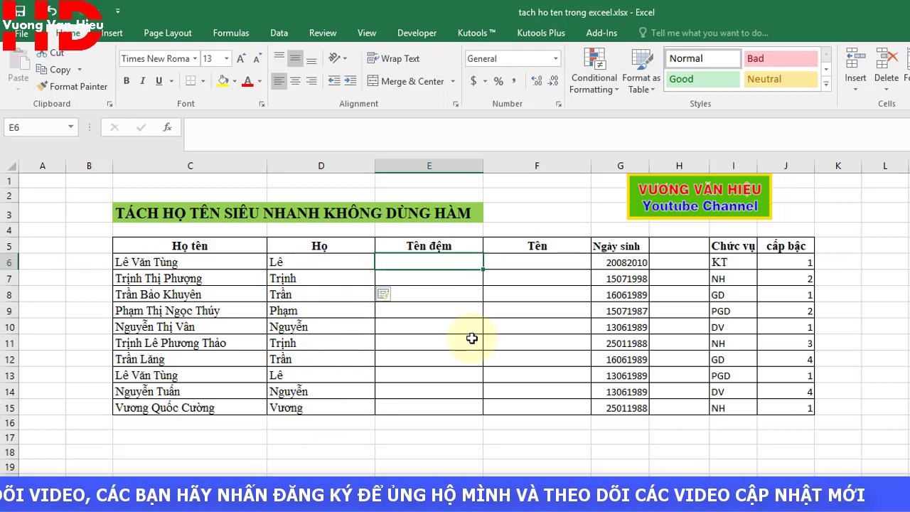
pyautogui.write('Văn')
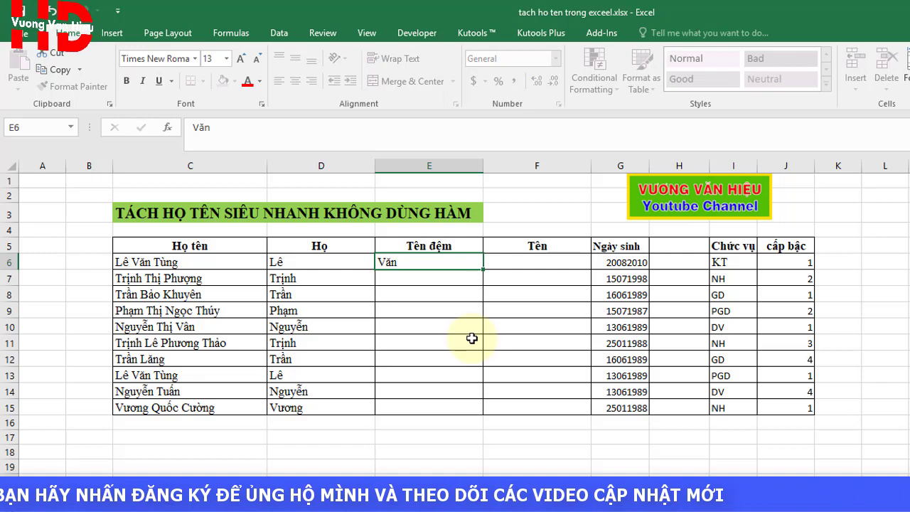
pyautogui.press('Return')
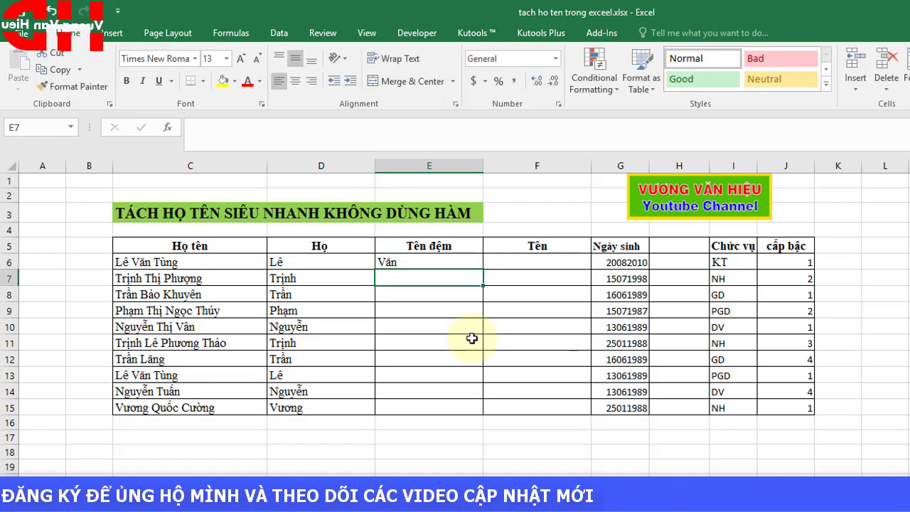
pyautogui.click(466, 259)
pyautogui.rightClick(467, 259)
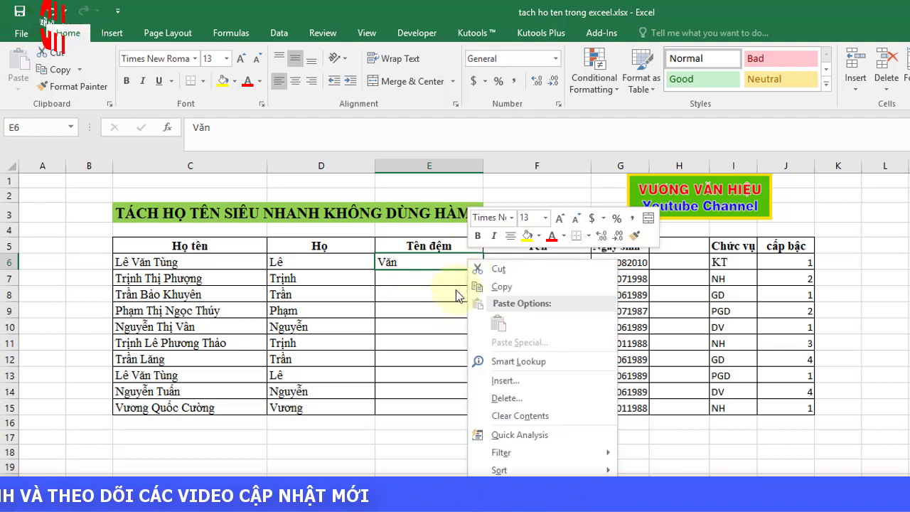
pyautogui.click(441, 263)
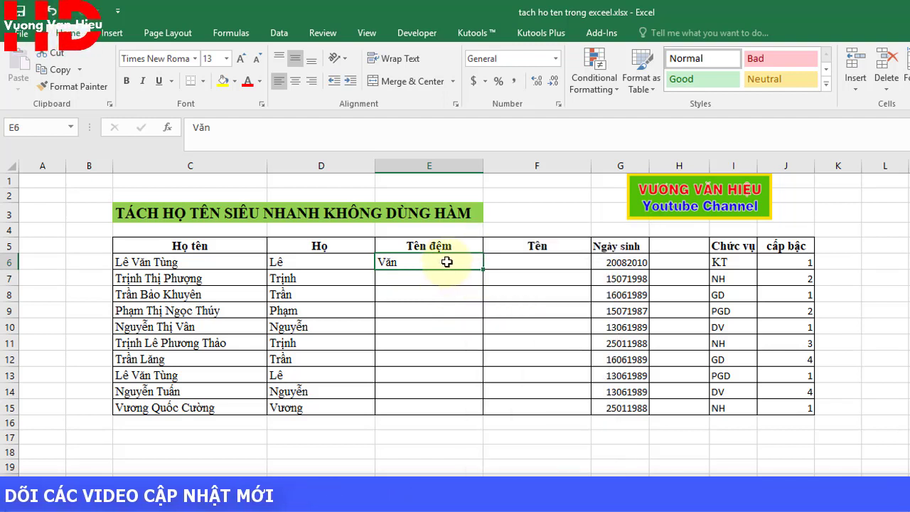
# Drag Văn's fill handle down to E15 to bring up the Auto Fill Options.
pyautogui.moveTo(447, 266); pyautogui.dragTo(430, 407)
pyautogui.rightClick(430, 407)
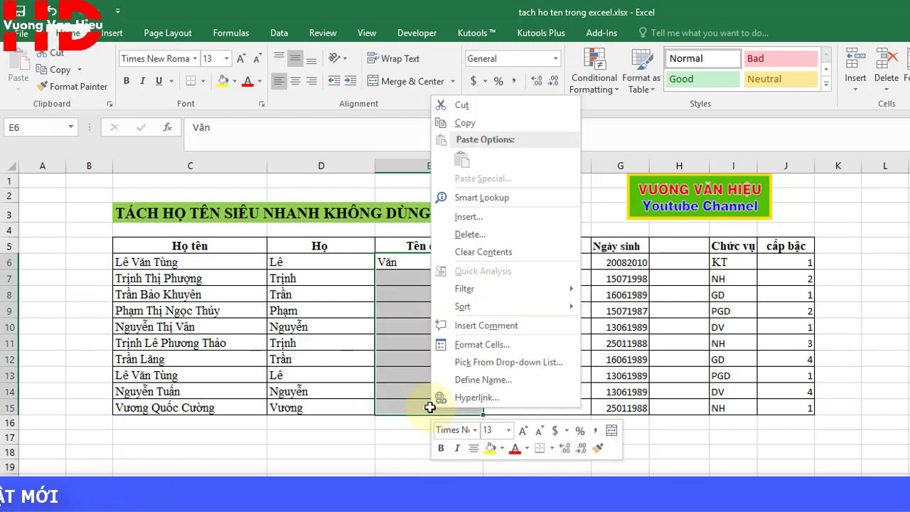
pyautogui.click(480, 414)
pyautogui.click(470, 263)
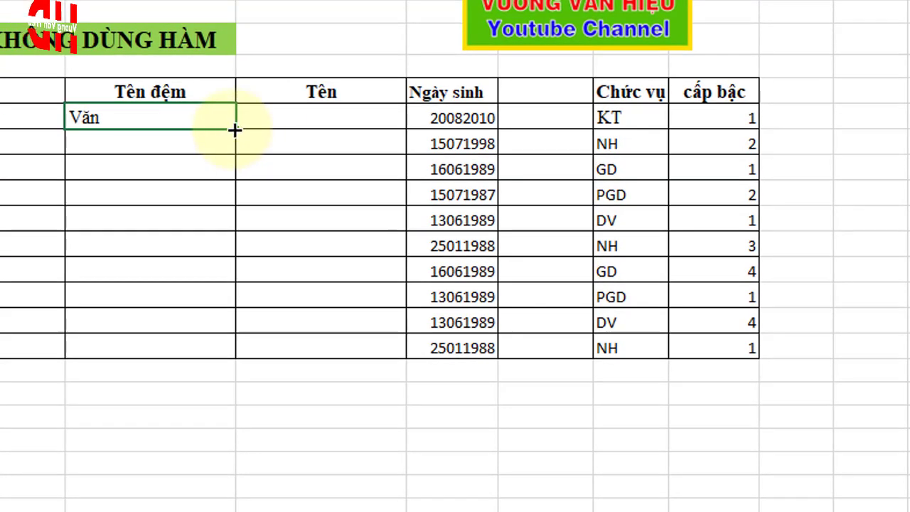
pyautogui.moveTo(482, 270); pyautogui.dragTo(495, 274)
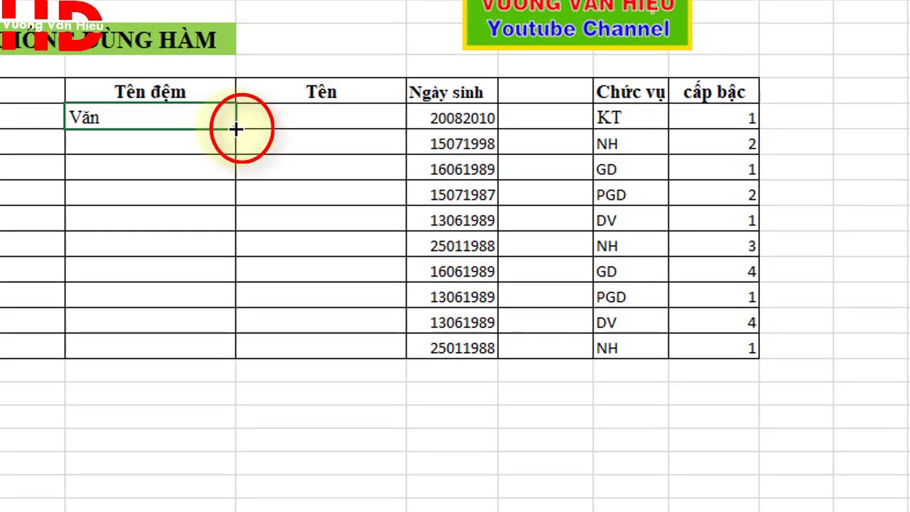
pyautogui.moveTo(236, 129); pyautogui.dragTo(246, 310)
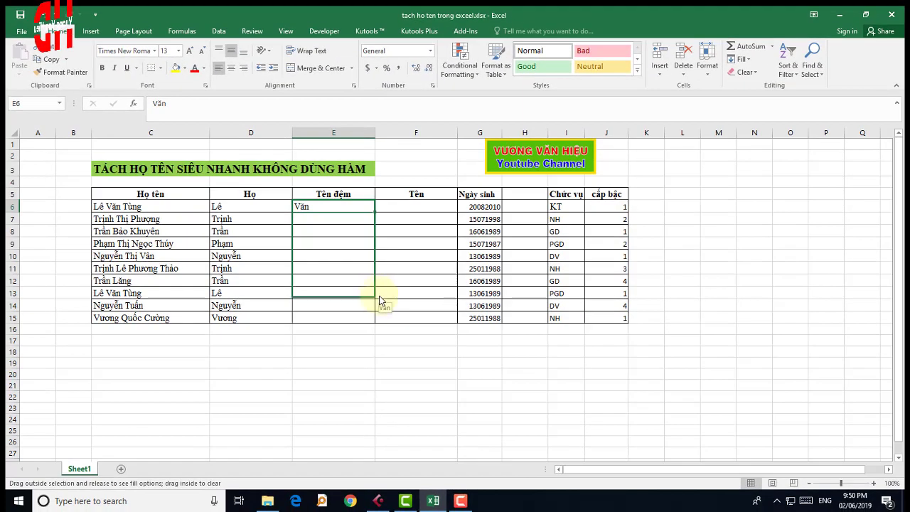
pyautogui.moveTo(379, 300); pyautogui.dragTo(371, 317)
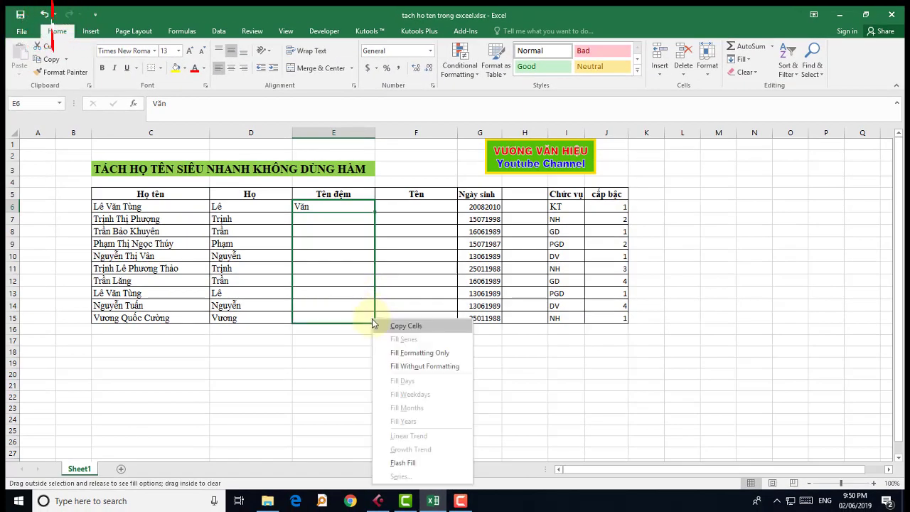
# Apply Flash Fill to the Tên đệm column and check middle names such as Thị and Ngọc.
pyautogui.click(402, 463)
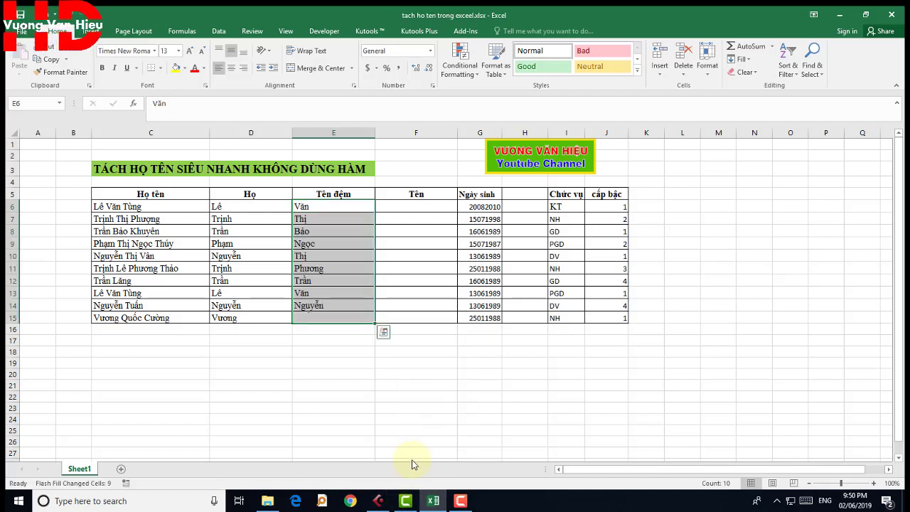
pyautogui.click(322, 206)
pyautogui.click(323, 222)
pyautogui.click(317, 243)
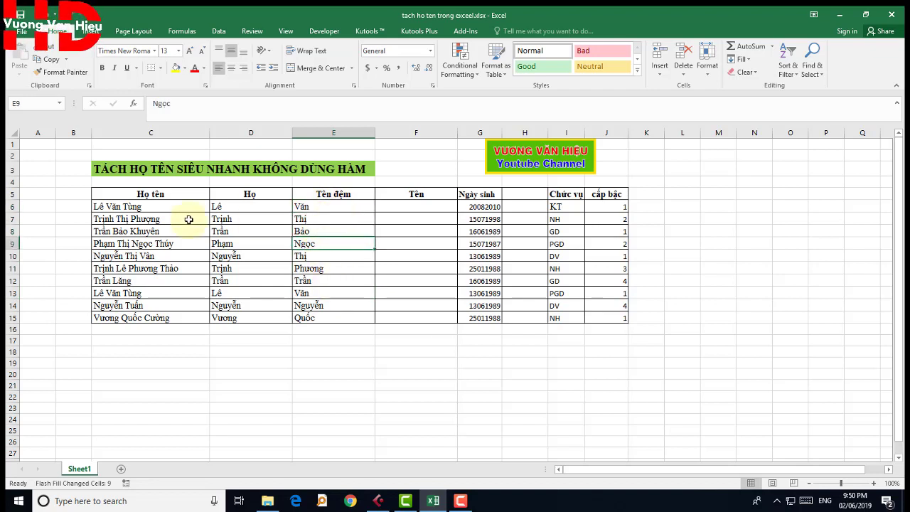
pyautogui.click(341, 206)
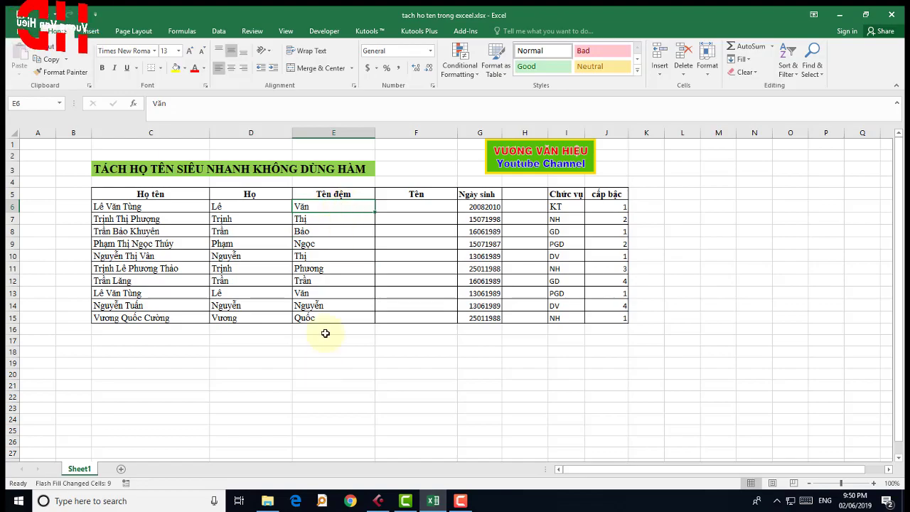
pyautogui.click(317, 222)
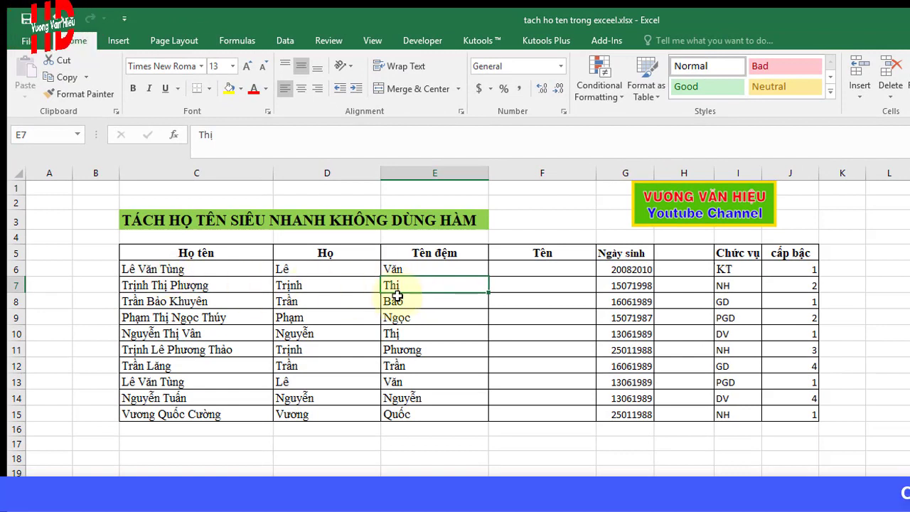
pyautogui.click(169, 268)
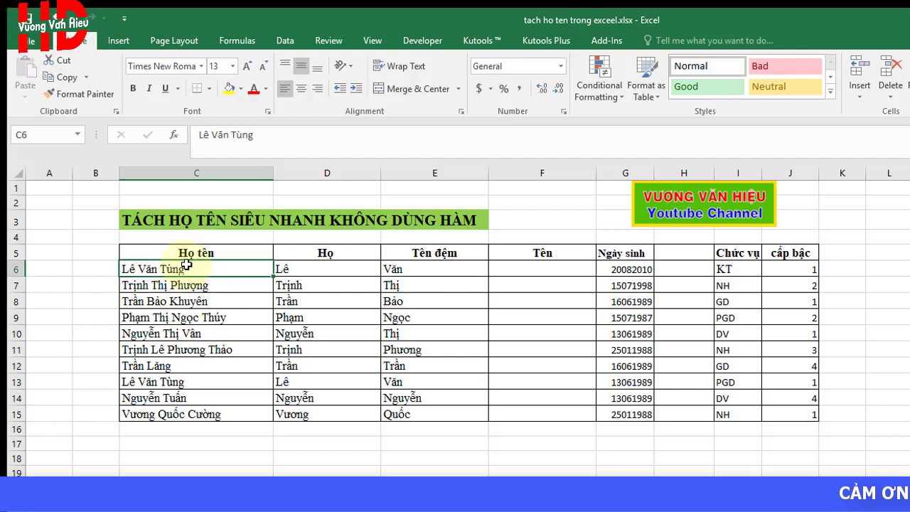
pyautogui.click(411, 271)
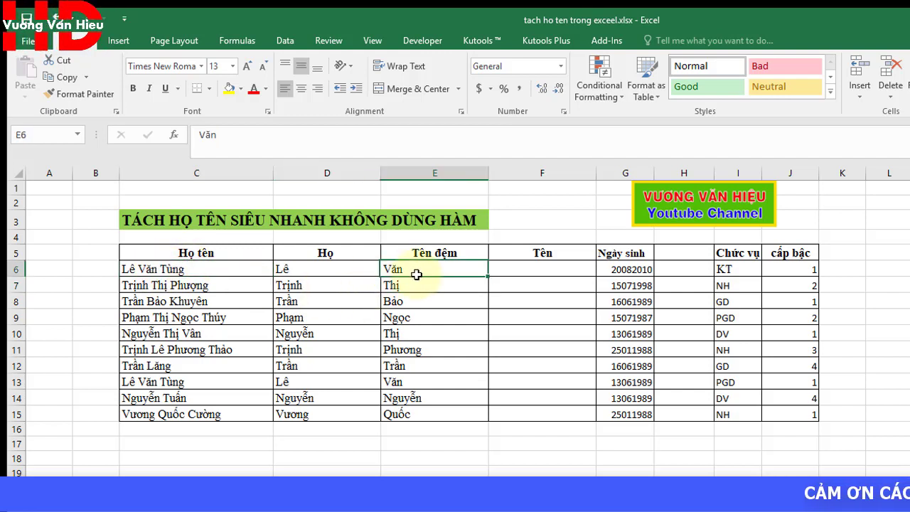
pyautogui.click(171, 285)
pyautogui.click(447, 285)
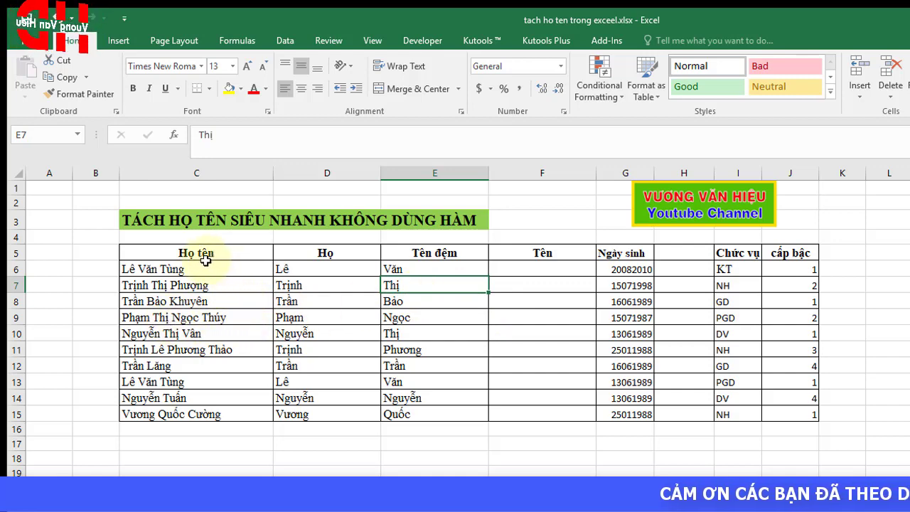
pyautogui.click(206, 317)
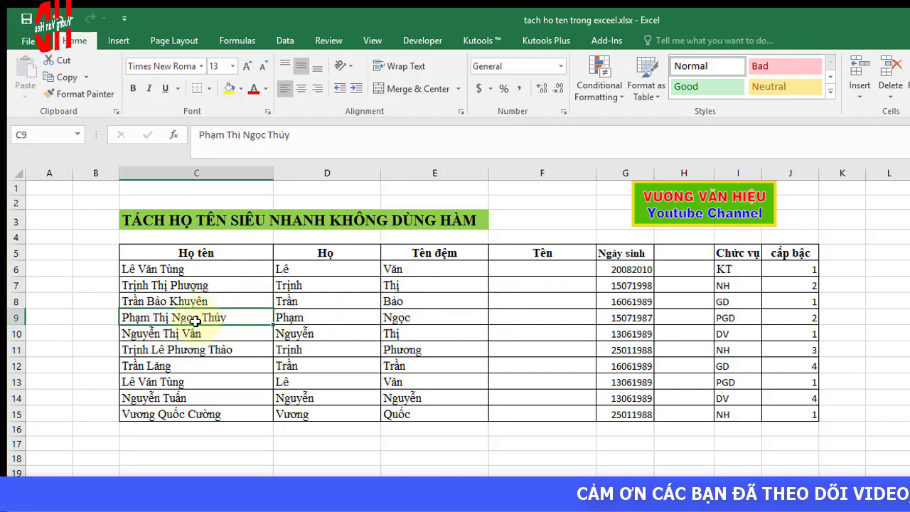
pyautogui.click(409, 318)
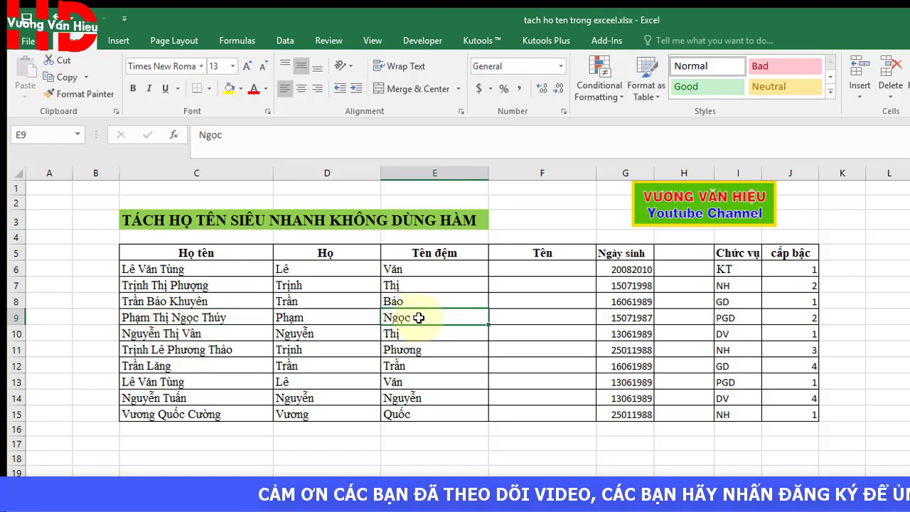
pyautogui.click(146, 347)
pyautogui.click(412, 355)
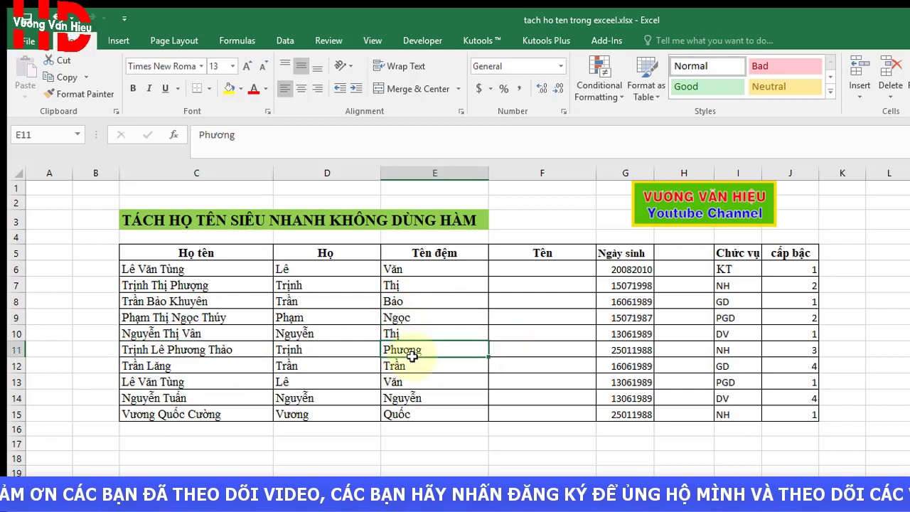
pyautogui.click(217, 318)
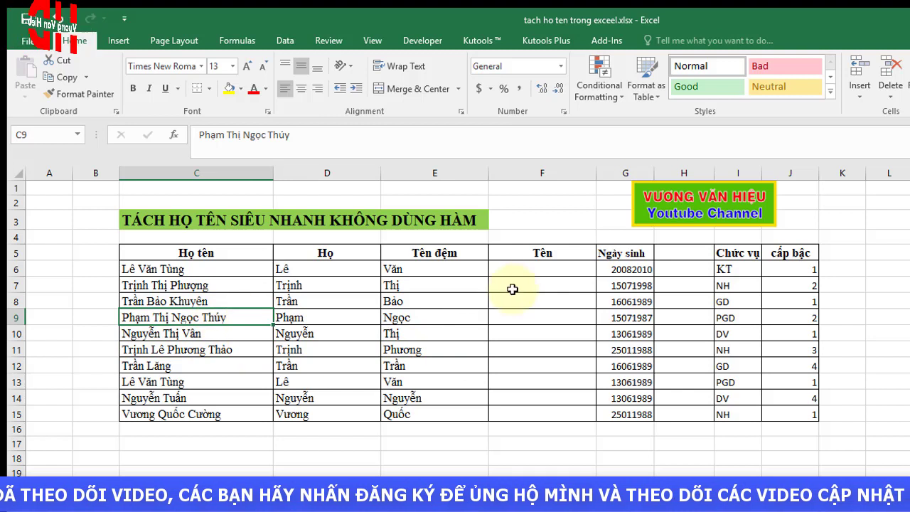
pyautogui.click(439, 320)
pyautogui.click(235, 317)
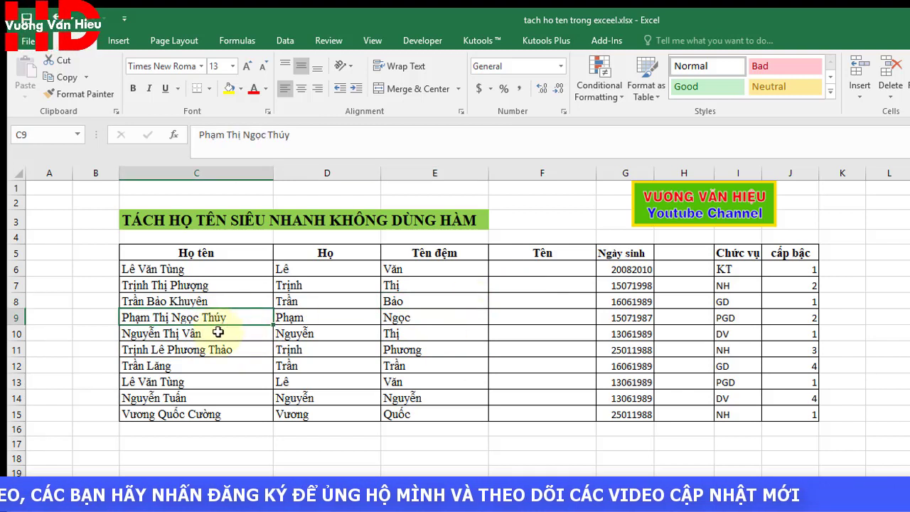
pyautogui.click(407, 321)
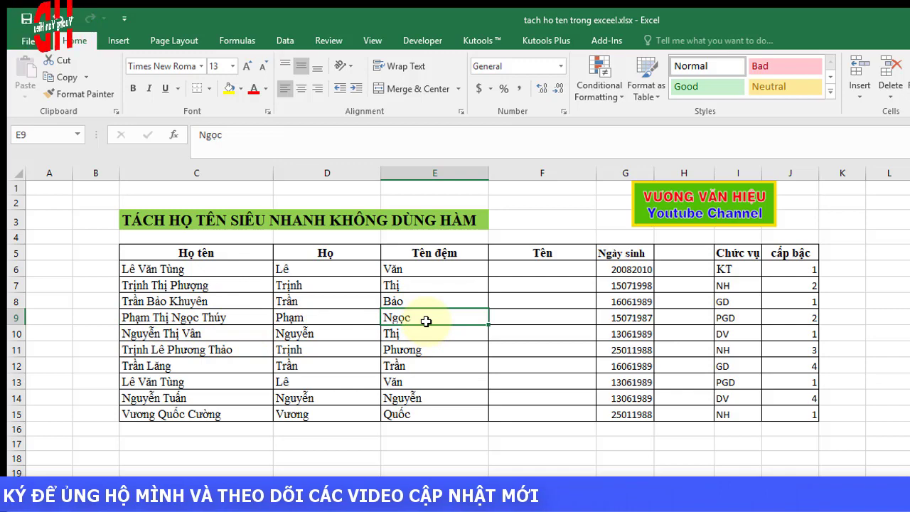
pyautogui.write('Thị Ngo')
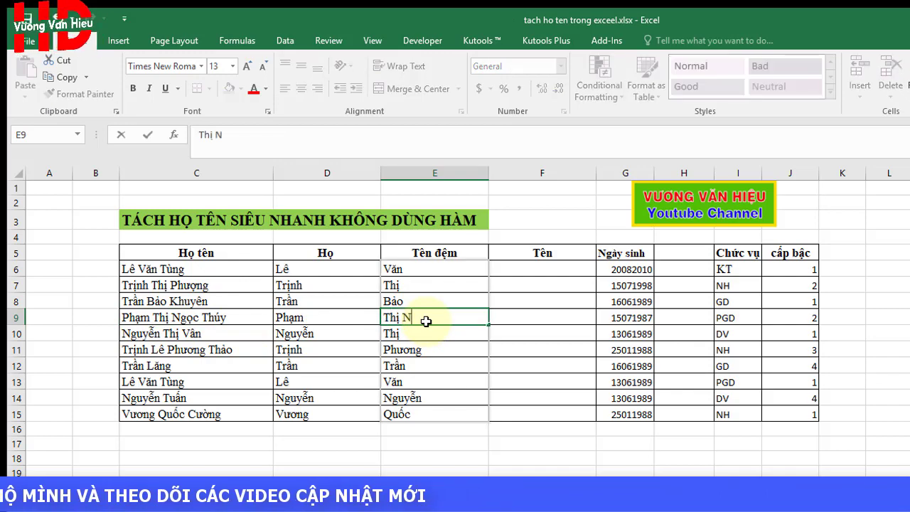
pyautogui.press('Return')
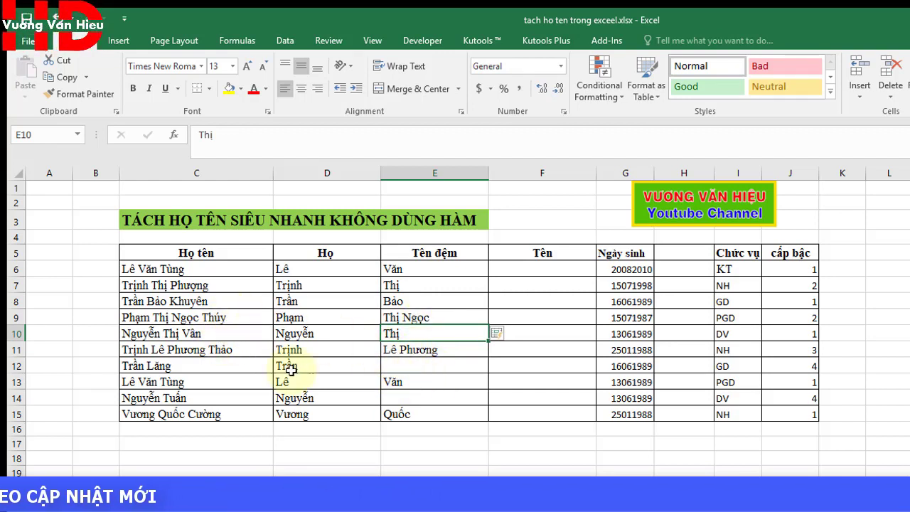
pyautogui.click(215, 346)
pyautogui.click(222, 319)
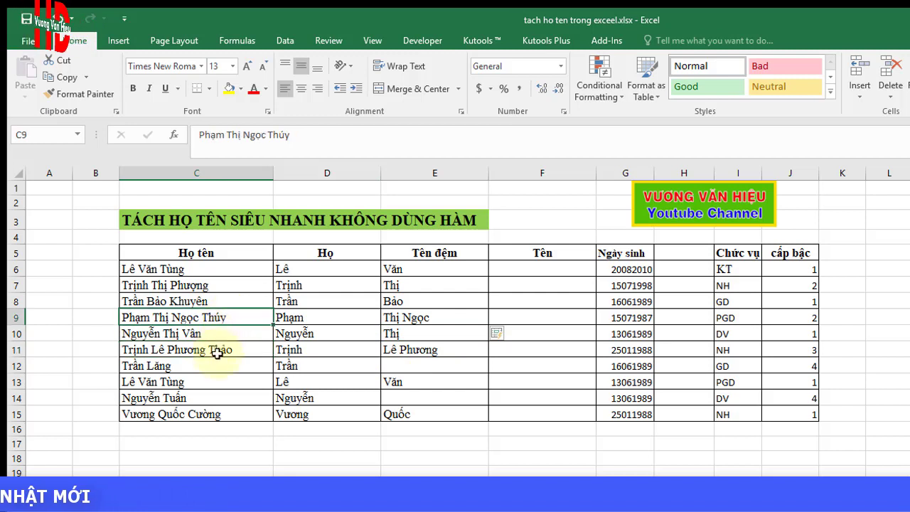
pyautogui.click(212, 351)
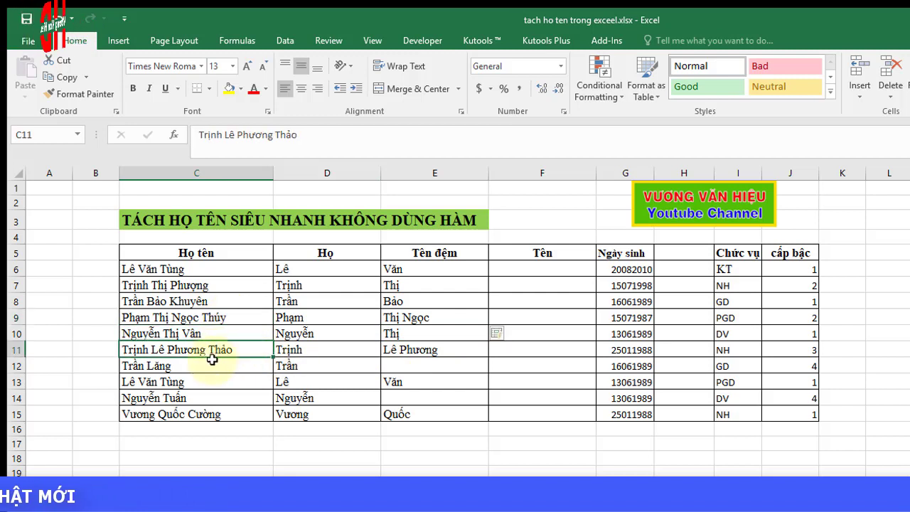
pyautogui.click(432, 349)
pyautogui.click(440, 319)
pyautogui.click(433, 349)
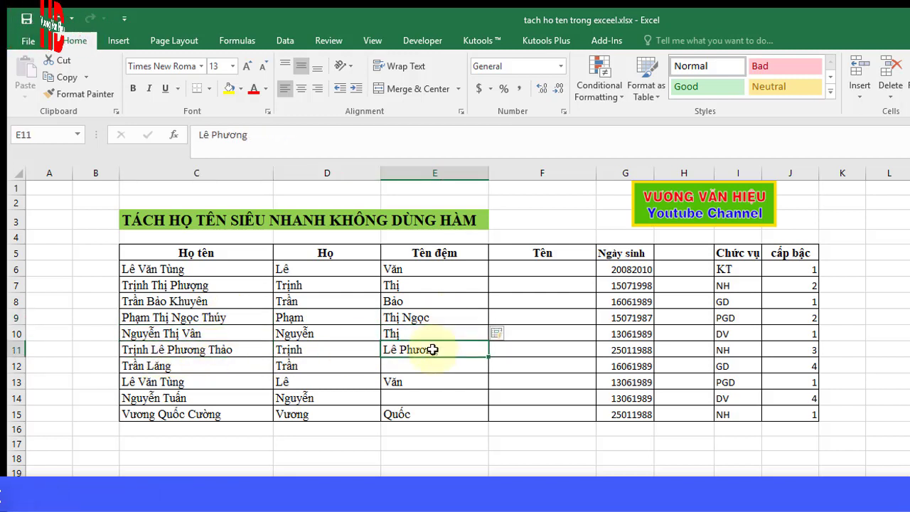
pyautogui.click(409, 365)
pyautogui.click(427, 351)
pyautogui.click(418, 398)
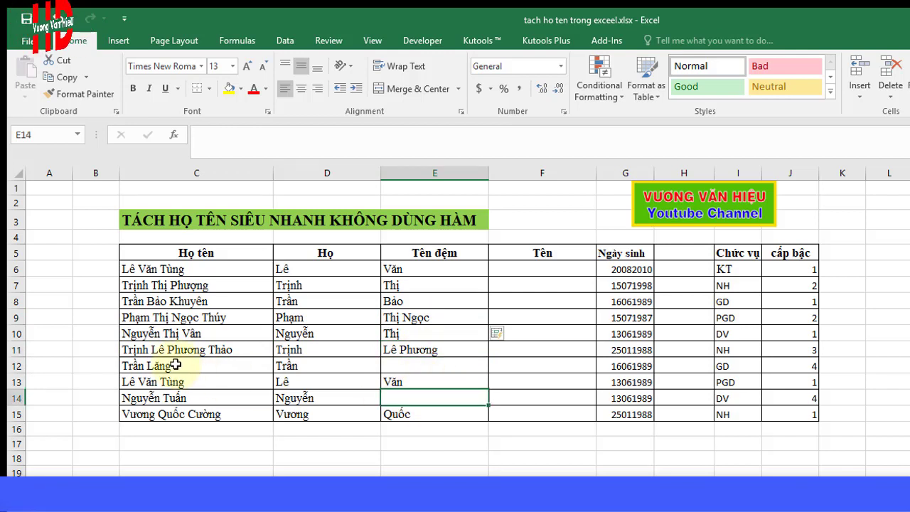
pyautogui.click(180, 364)
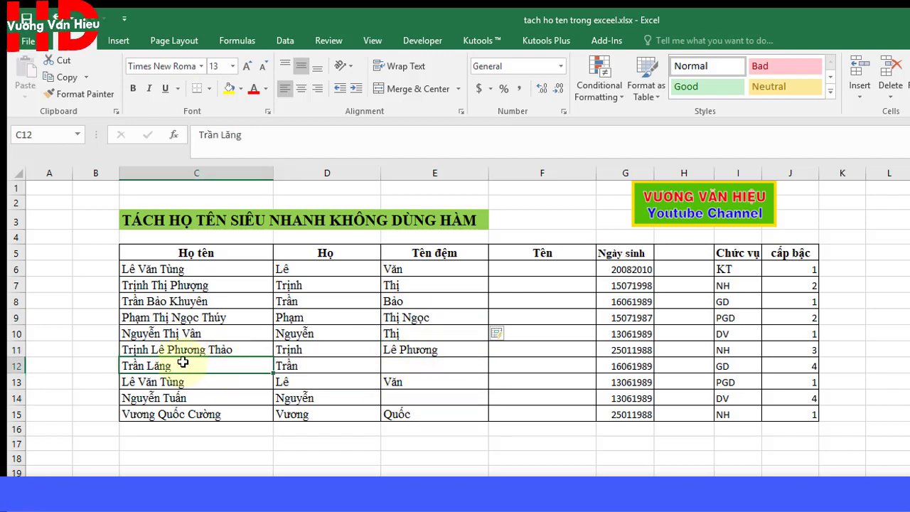
pyautogui.click(432, 364)
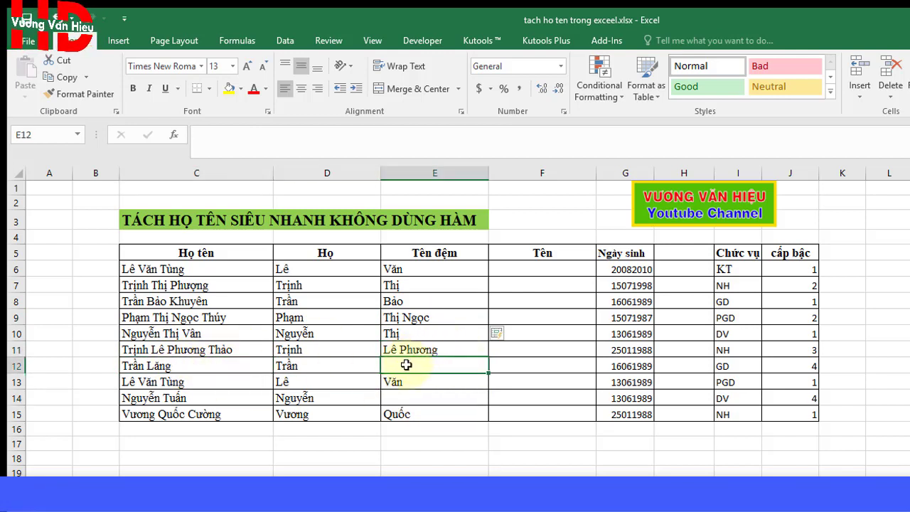
pyautogui.click(201, 399)
pyautogui.click(403, 400)
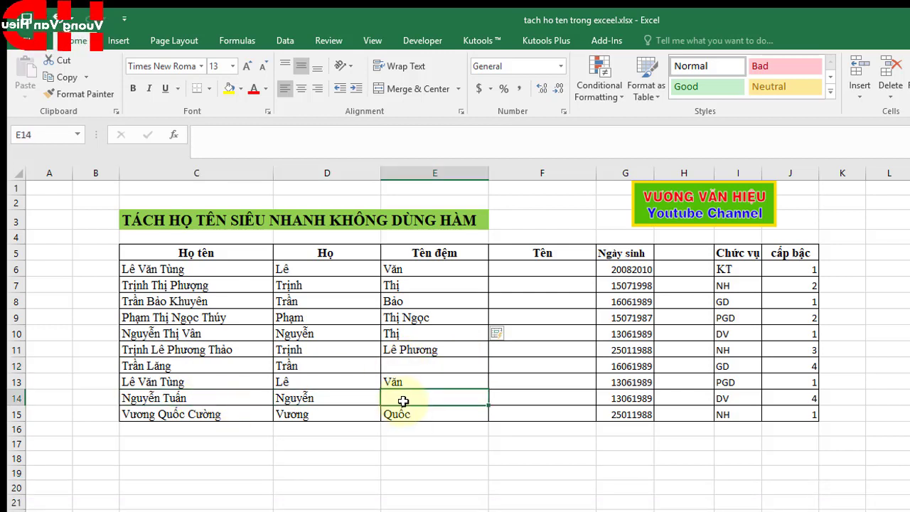
pyautogui.click(163, 415)
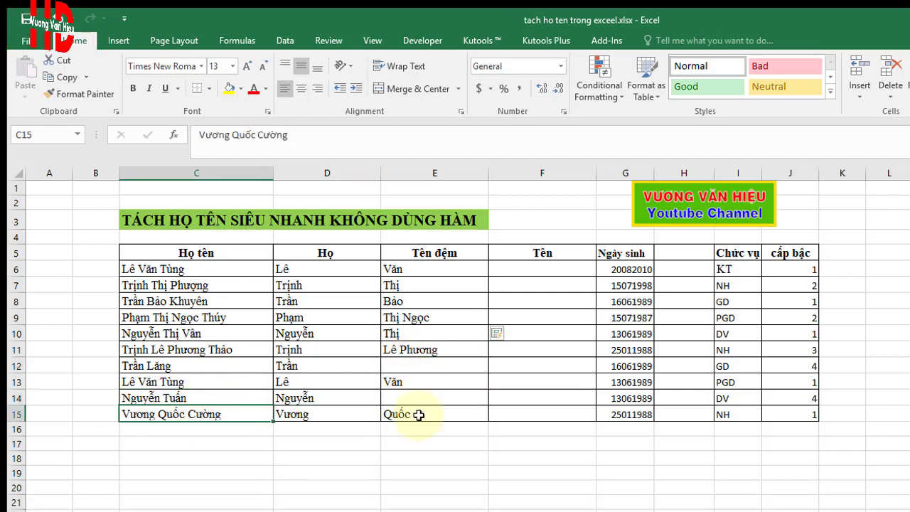
pyautogui.click(418, 415)
pyautogui.click(459, 271)
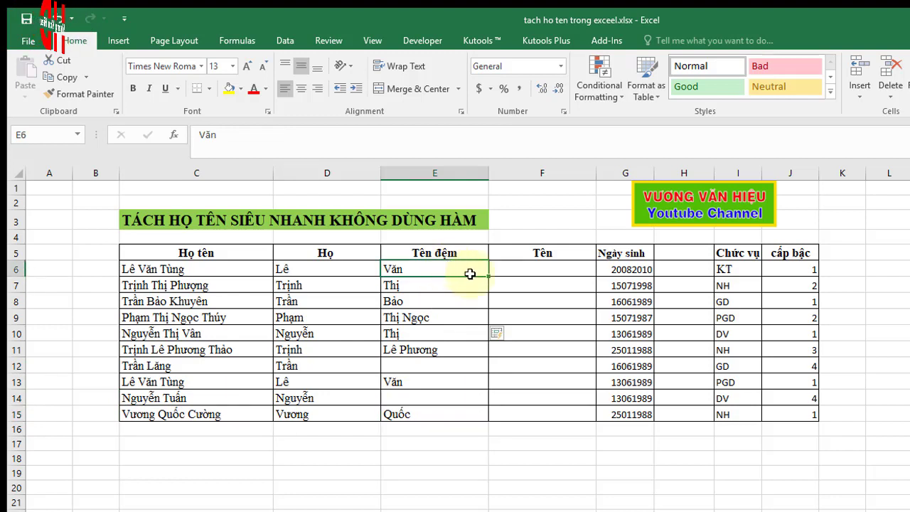
# Enter the given name Tùng in F6, then collapse and re-show the ribbon.
pyautogui.click(551, 273)
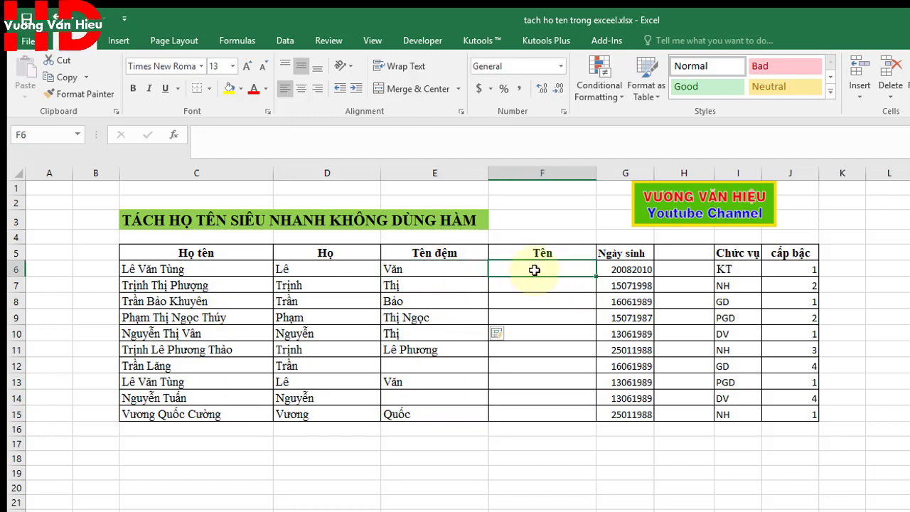
pyautogui.write('Tung')
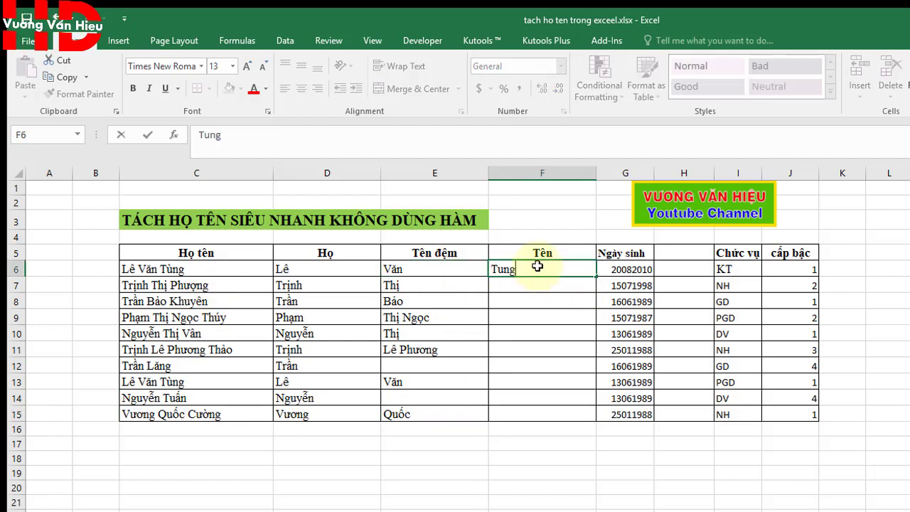
pyautogui.press('Return')
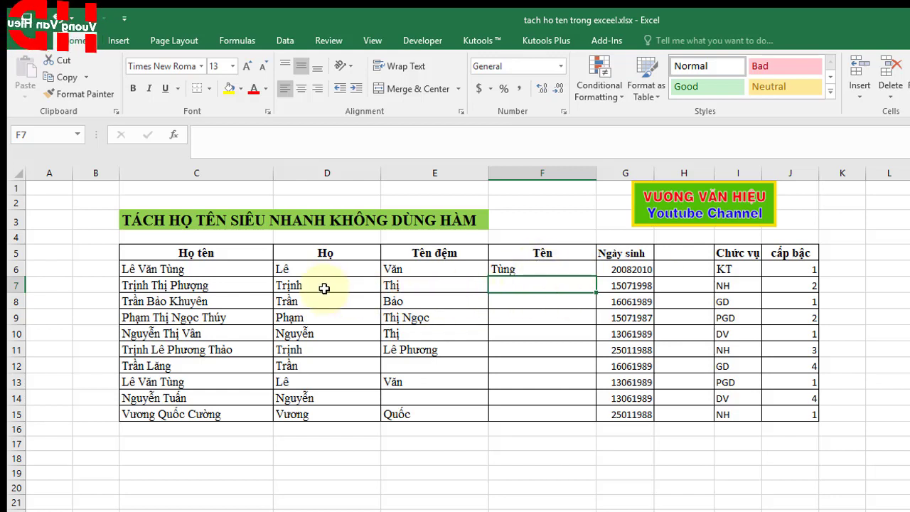
pyautogui.press('Up')
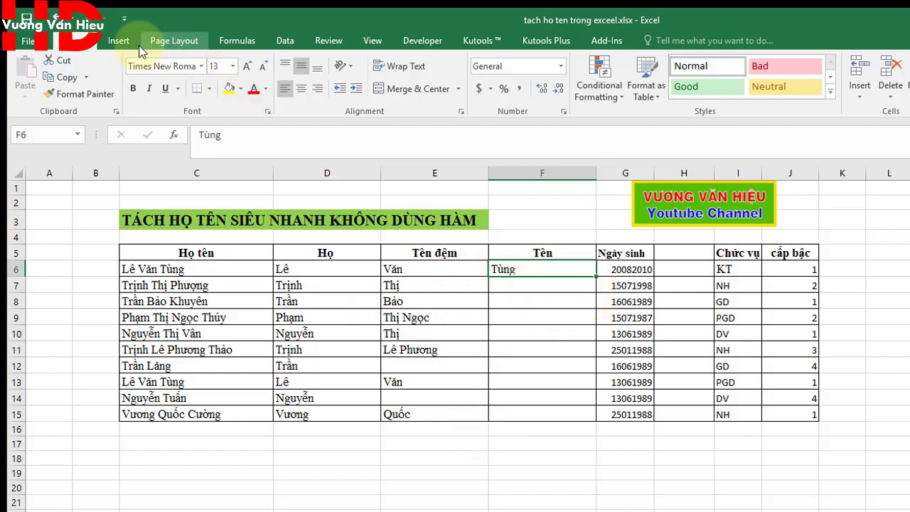
pyautogui.doubleClick(77, 41)
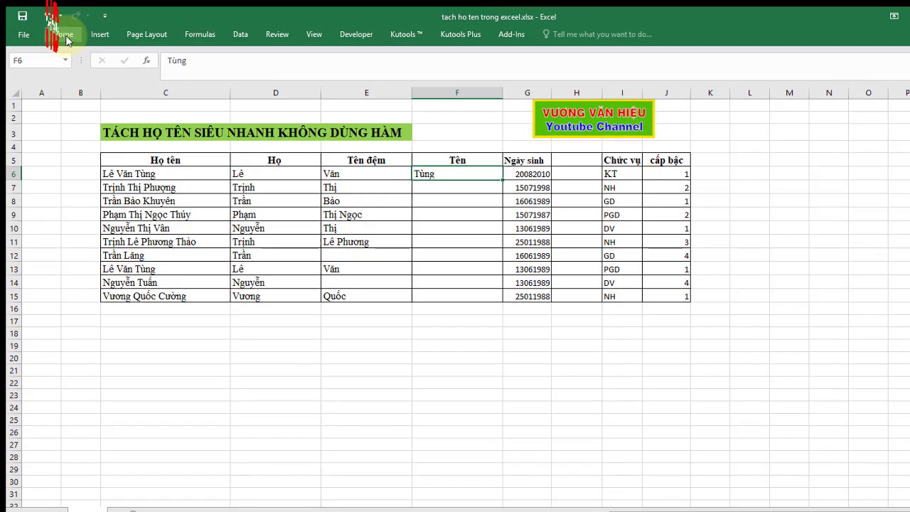
pyautogui.click(68, 39)
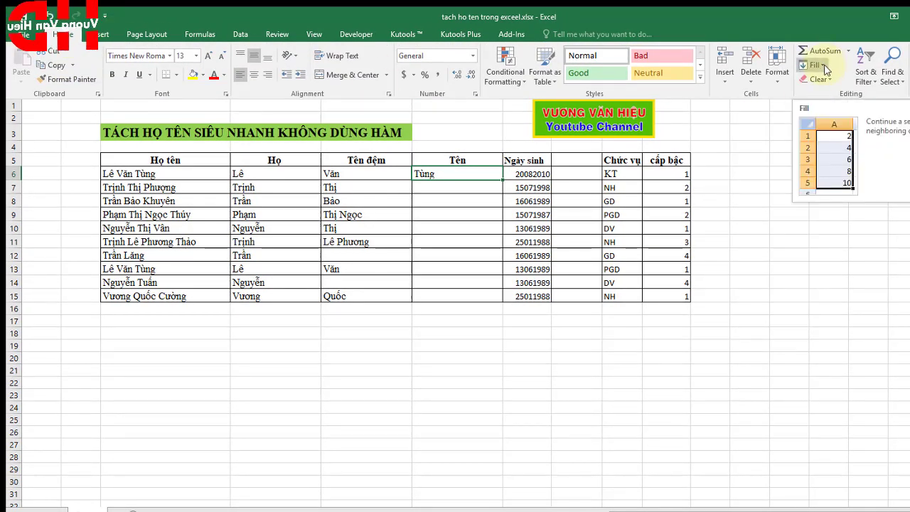
# Select F6:F15 and apply Home > Fill > Flash Fill to extract the given names.
pyautogui.click(823, 65)
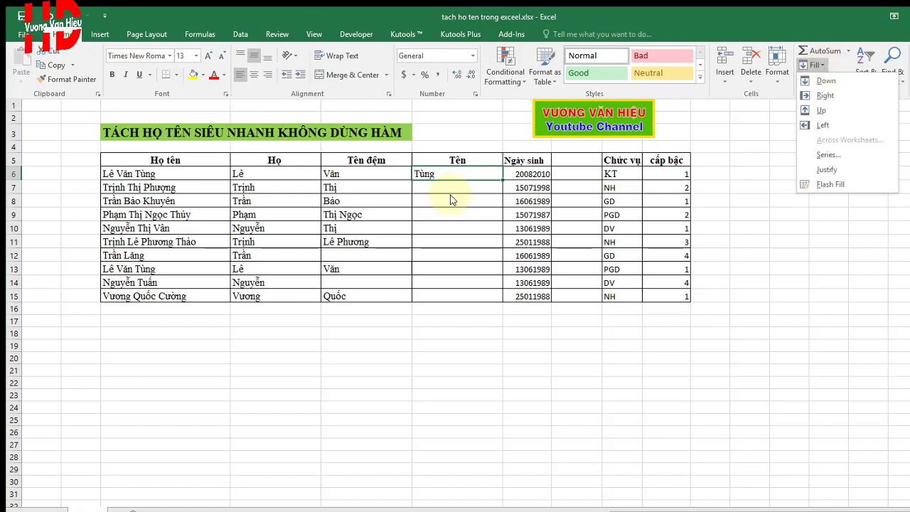
pyautogui.click(463, 177)
pyautogui.click(462, 177)
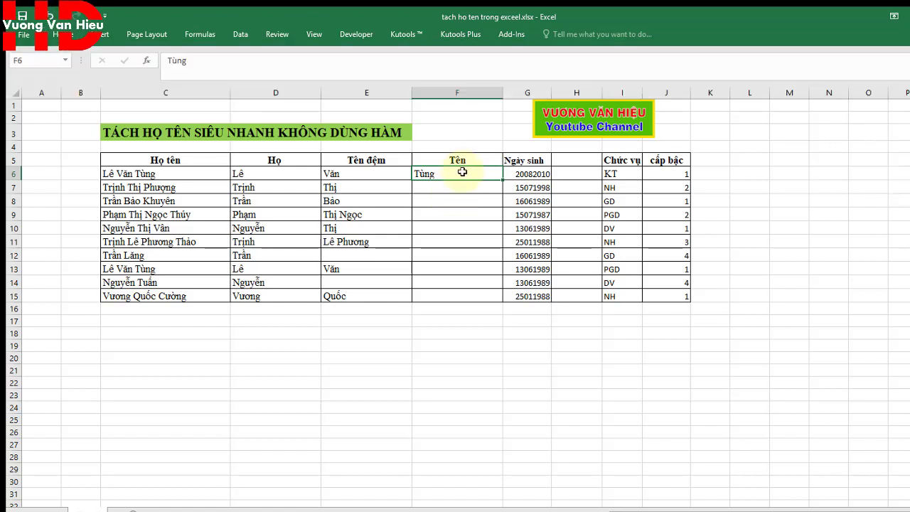
pyautogui.moveTo(463, 172); pyautogui.dragTo(461, 296)
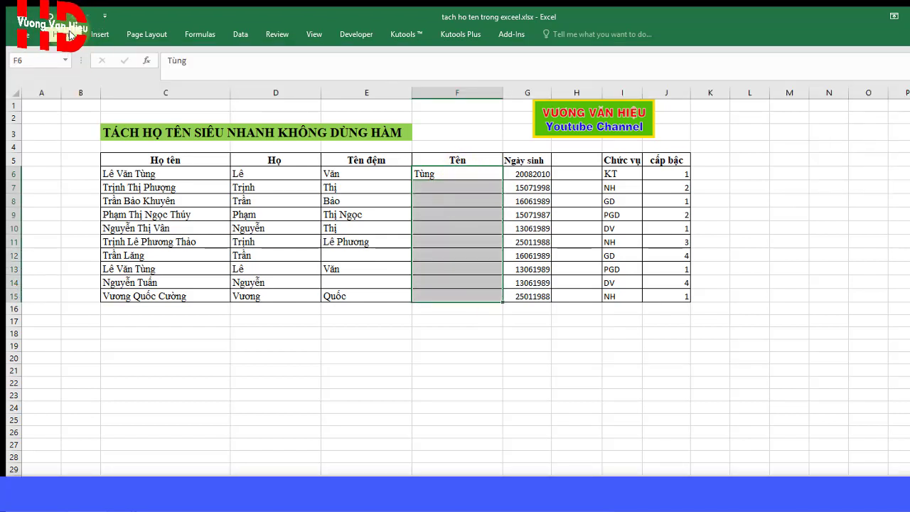
pyautogui.click(69, 34)
pyautogui.click(814, 65)
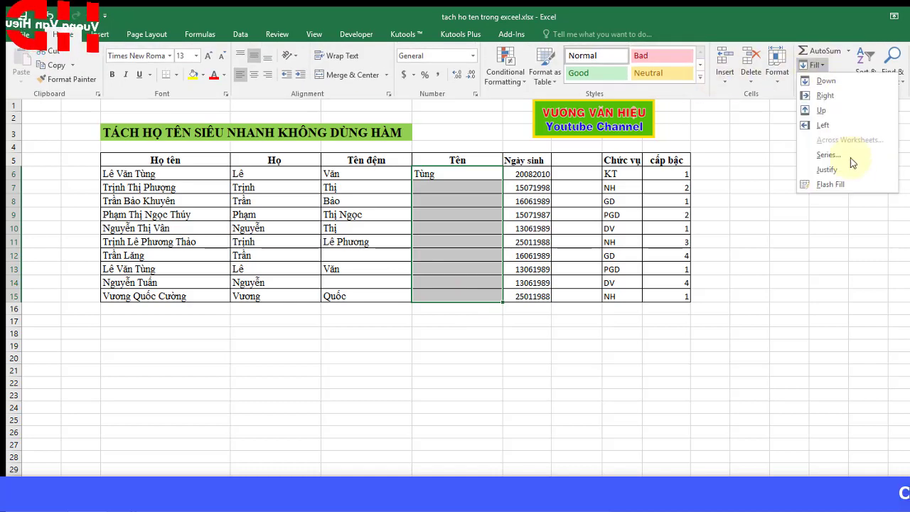
pyautogui.click(828, 184)
# Check the filled given names, such as Thúy, Vân and Tùng.
pyautogui.click(564, 377)
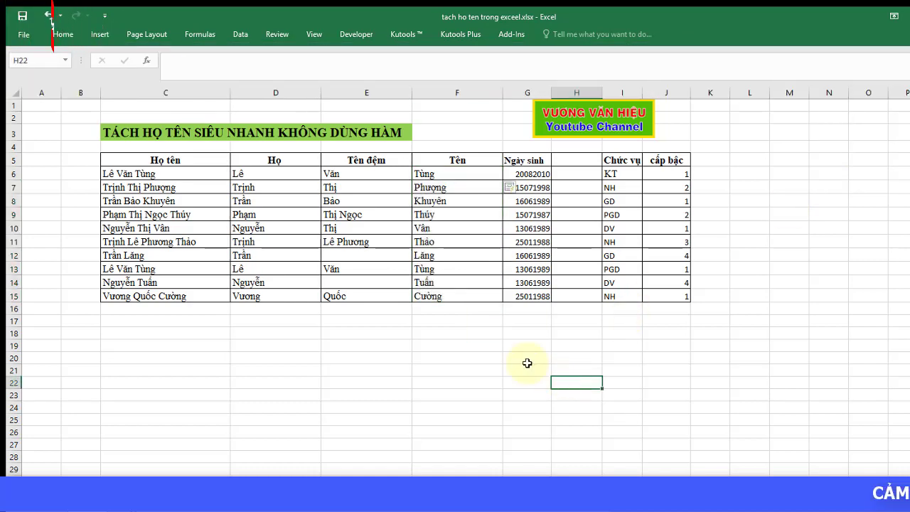
pyautogui.click(451, 283)
pyautogui.click(451, 214)
pyautogui.click(458, 228)
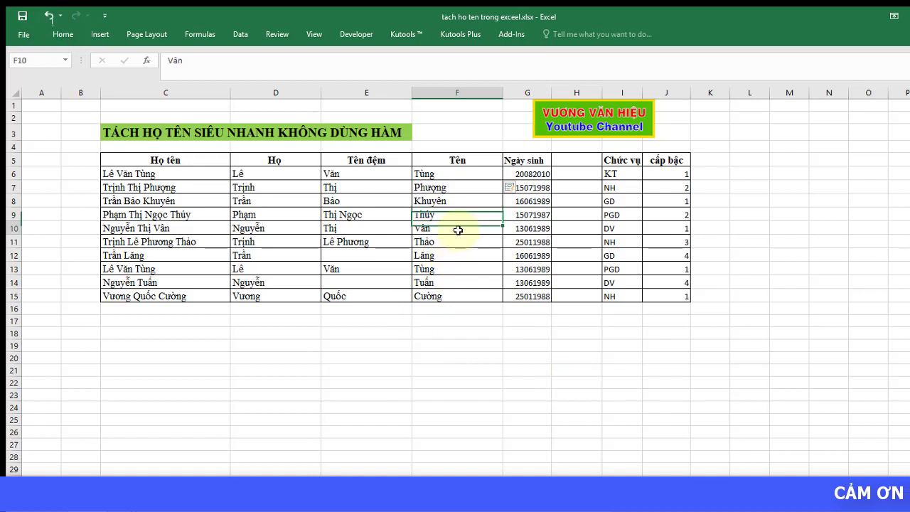
pyautogui.click(463, 268)
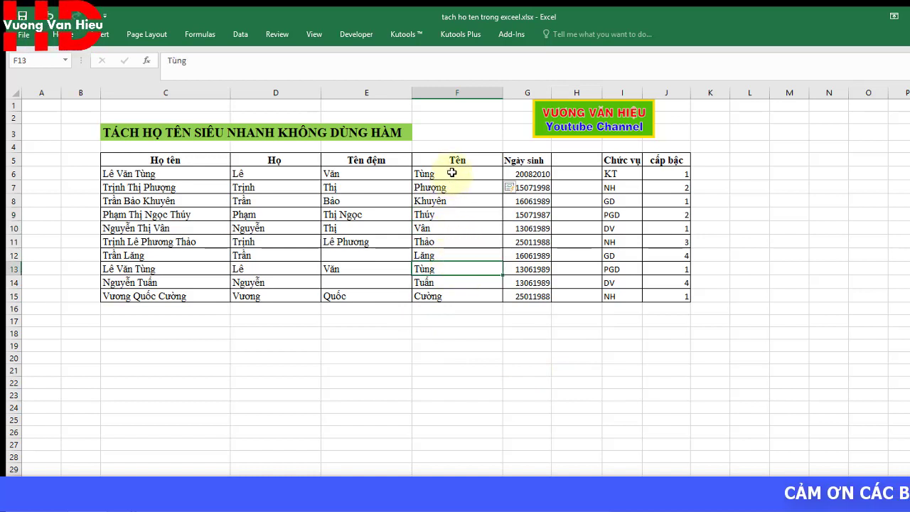
pyautogui.moveTo(451, 173); pyautogui.dragTo(464, 291)
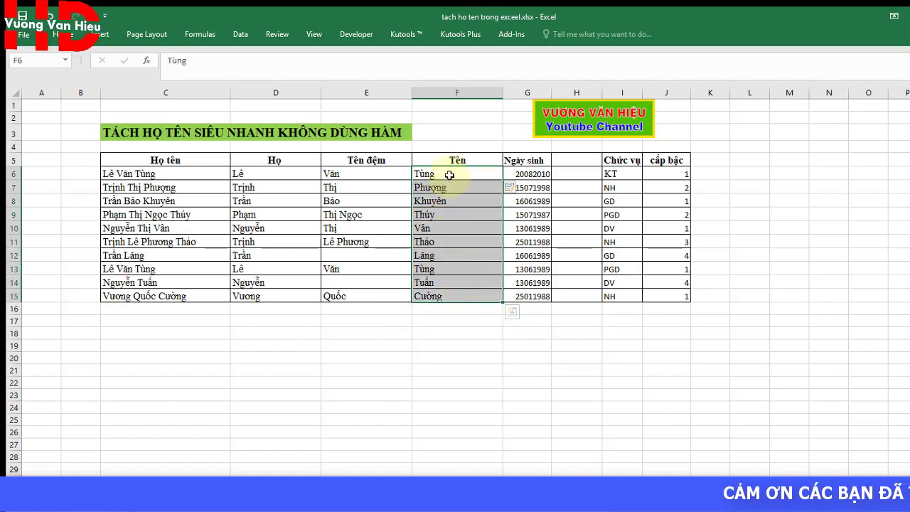
pyautogui.moveTo(449, 175); pyautogui.dragTo(462, 297)
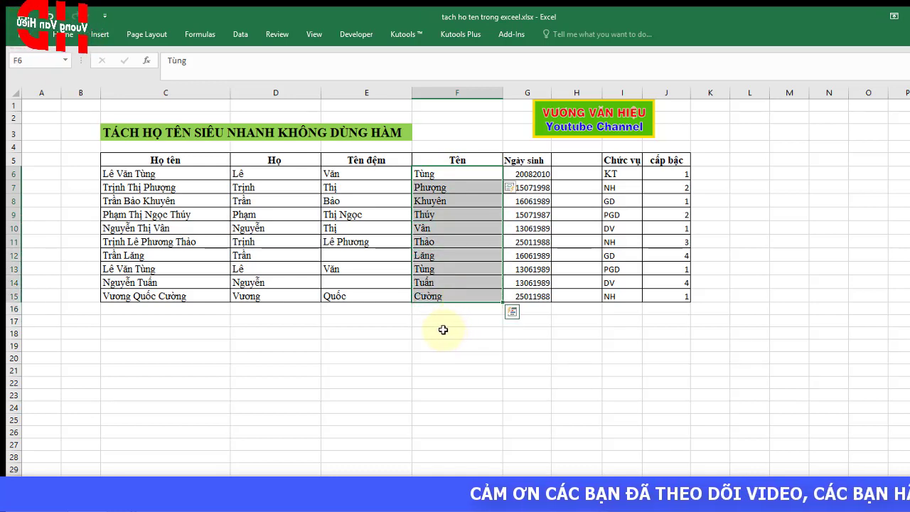
pyautogui.click(359, 369)
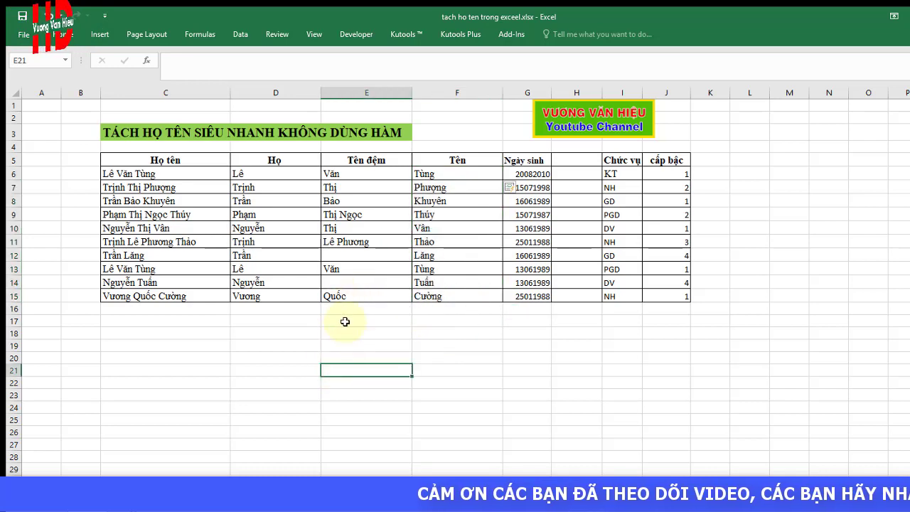
# Insert a new column G with the header 'Họ và tên đệm'.
pyautogui.click(526, 93)
pyautogui.rightClick(526, 92)
pyautogui.click(557, 183)
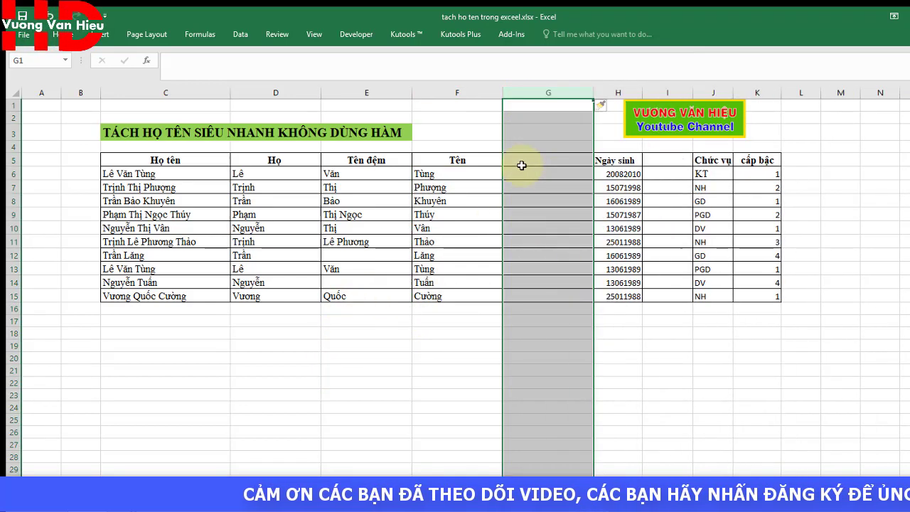
pyautogui.click(525, 164)
pyautogui.write('Họ và tên d')
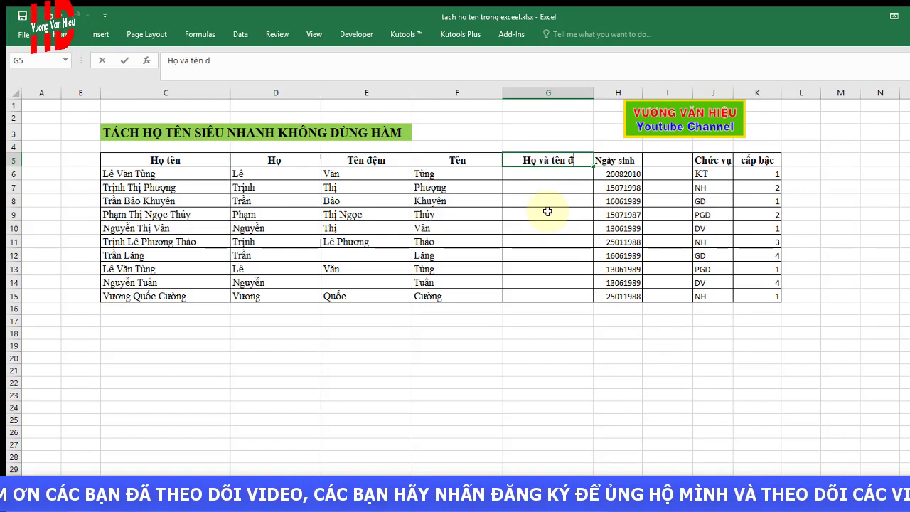
pyautogui.write('ệm')
pyautogui.press('Return')
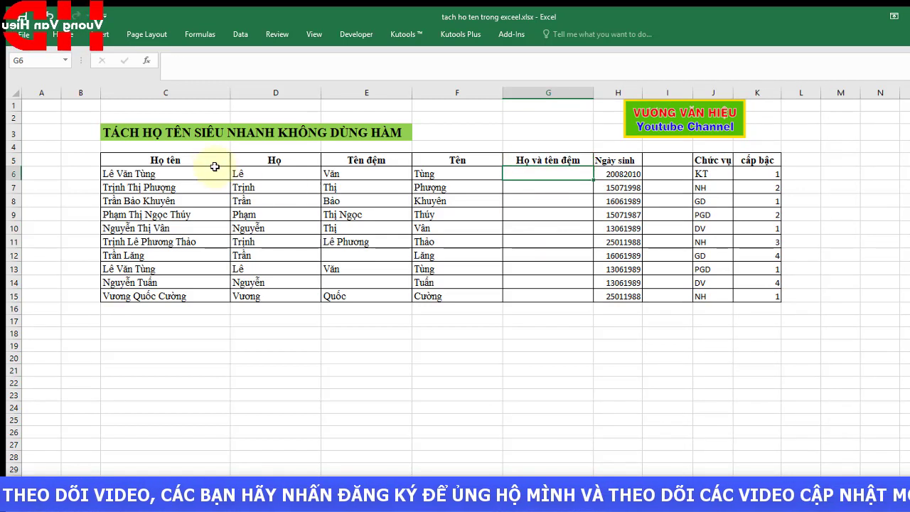
# Enter 'Lê Văn' in G6 and Flash Fill surname plus middle name for the other rows.
pyautogui.click(388, 173)
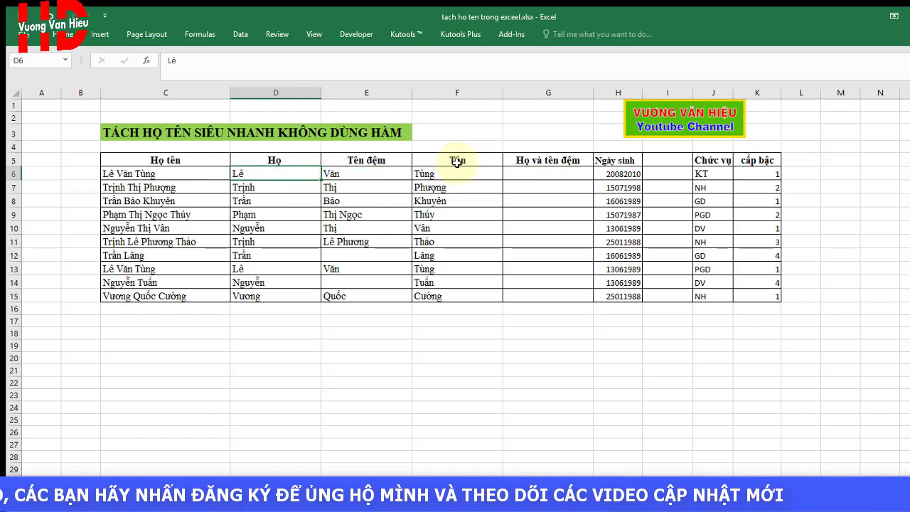
pyautogui.click(530, 174)
pyautogui.write('Le')
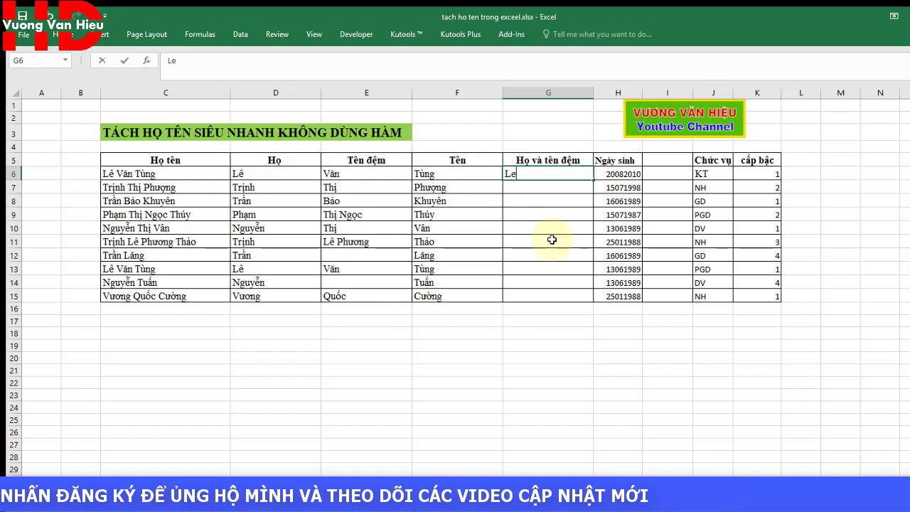
pyautogui.write(' Văn')
pyautogui.press('Return')
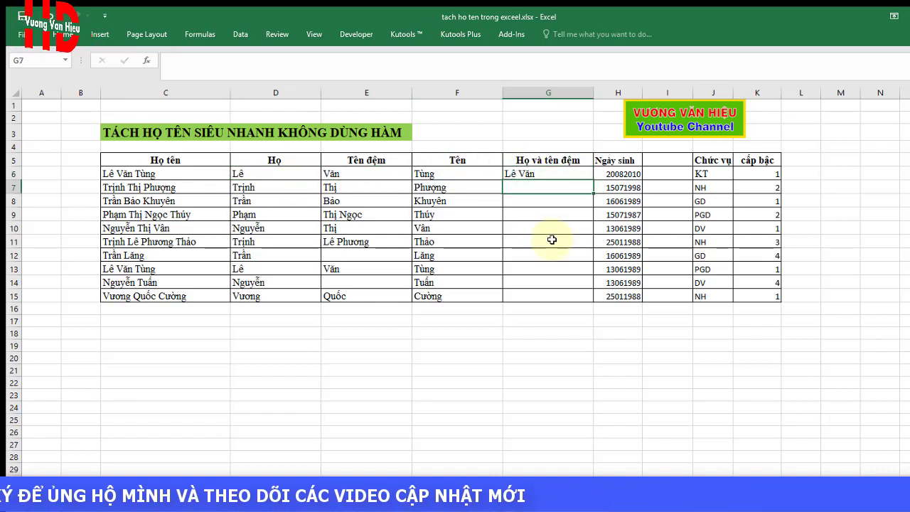
pyautogui.hotkey('ctrl', 'e')
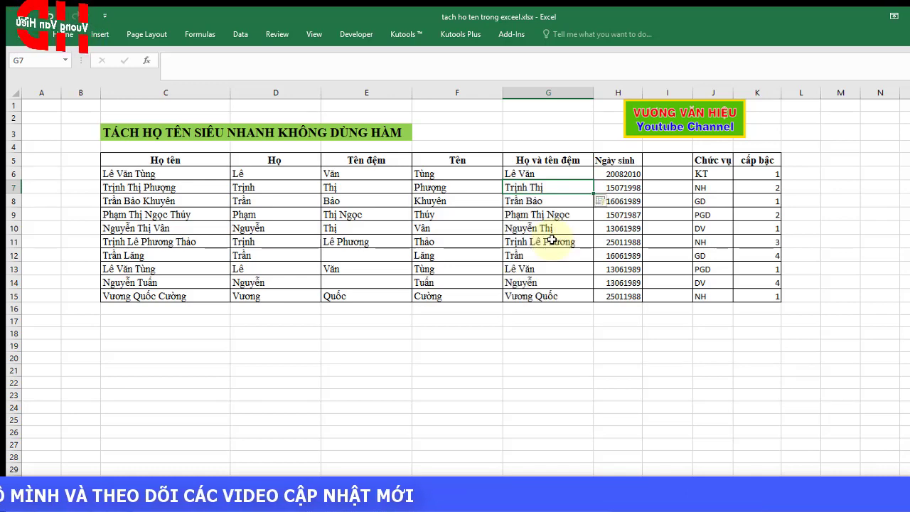
pyautogui.moveTo(295, 175); pyautogui.dragTo(362, 296)
pyautogui.moveTo(538, 189); pyautogui.dragTo(562, 299)
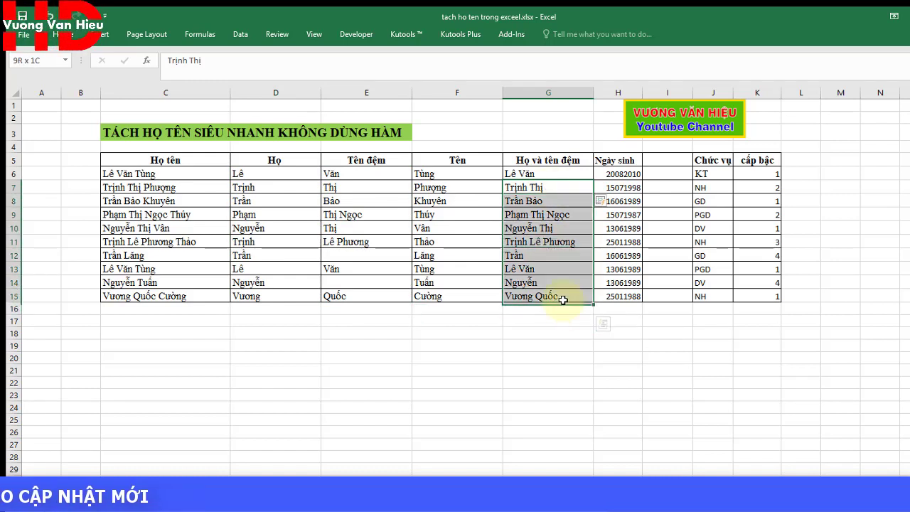
pyautogui.click(541, 187)
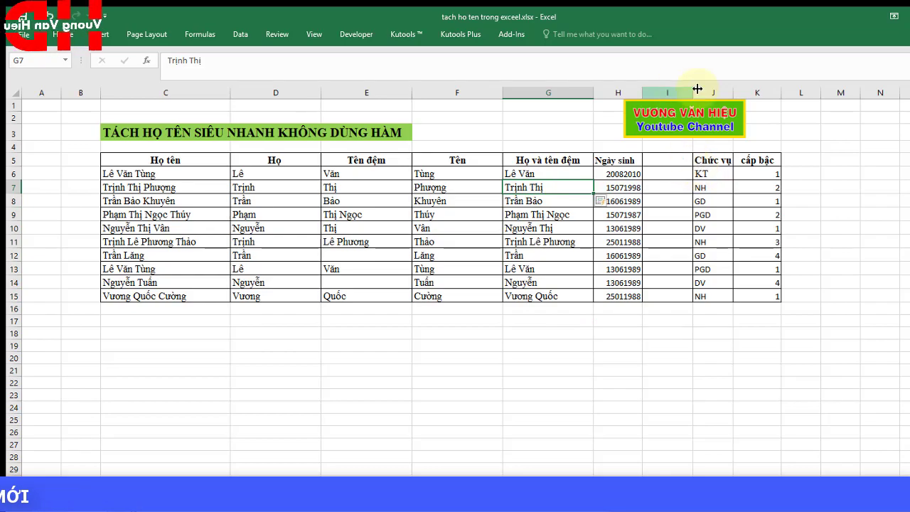
# Widen column I, enter 20/08/2010 in I6 and Flash Fill the remaining dates.
pyautogui.moveTo(697, 89); pyautogui.dragTo(701, 89)
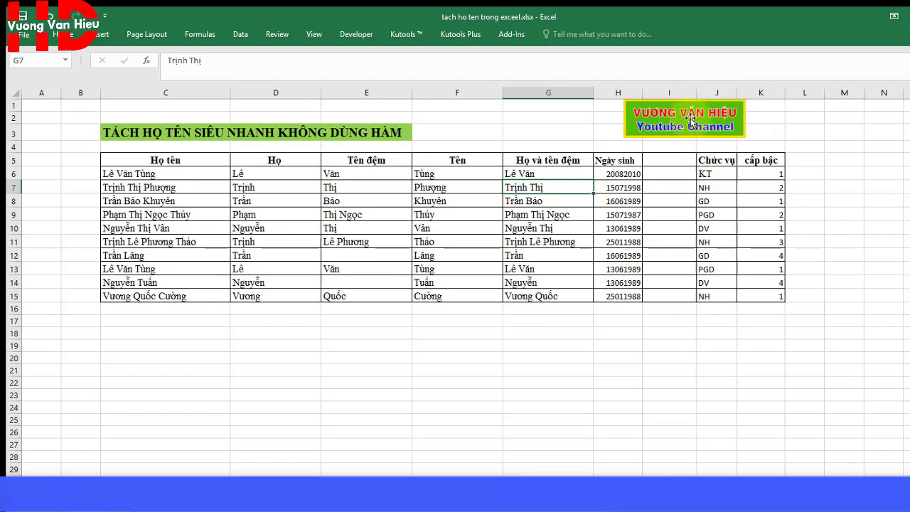
pyautogui.click(638, 160)
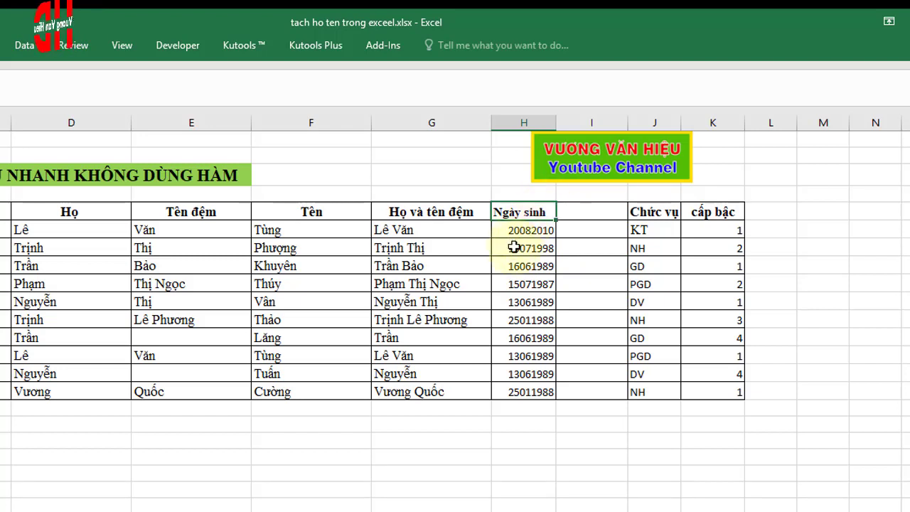
pyautogui.click(622, 232)
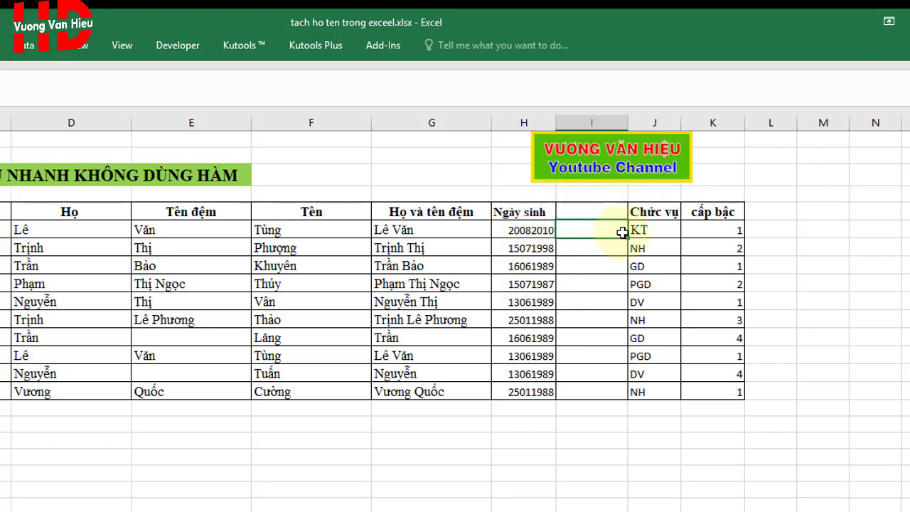
pyautogui.click(556, 242)
pyautogui.press('Up')
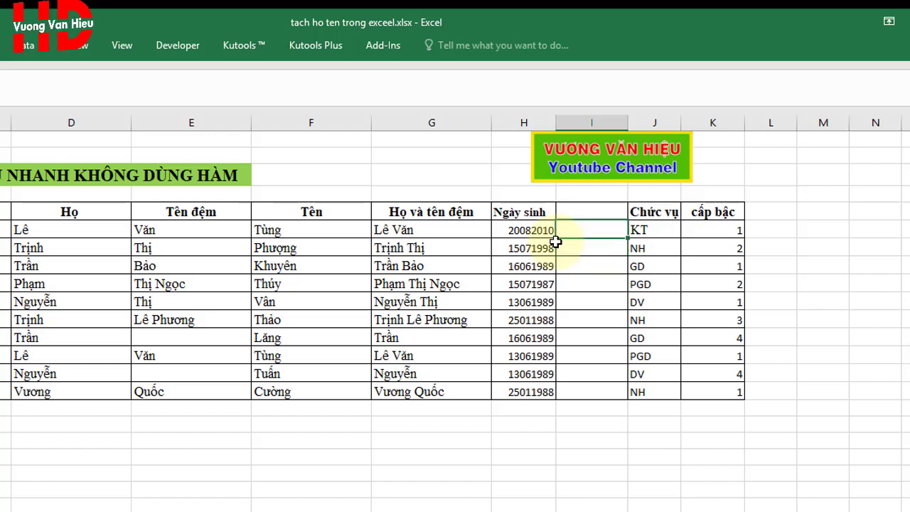
pyautogui.write('20')
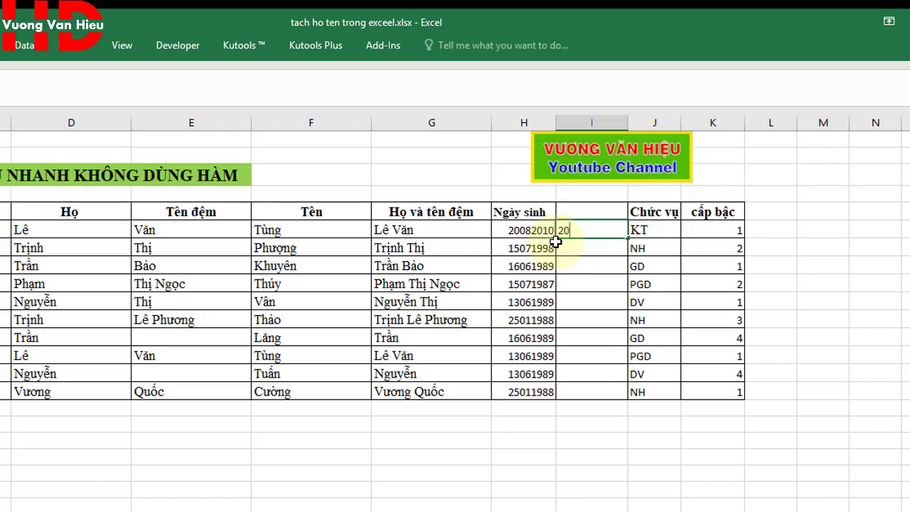
pyautogui.write('/08/')
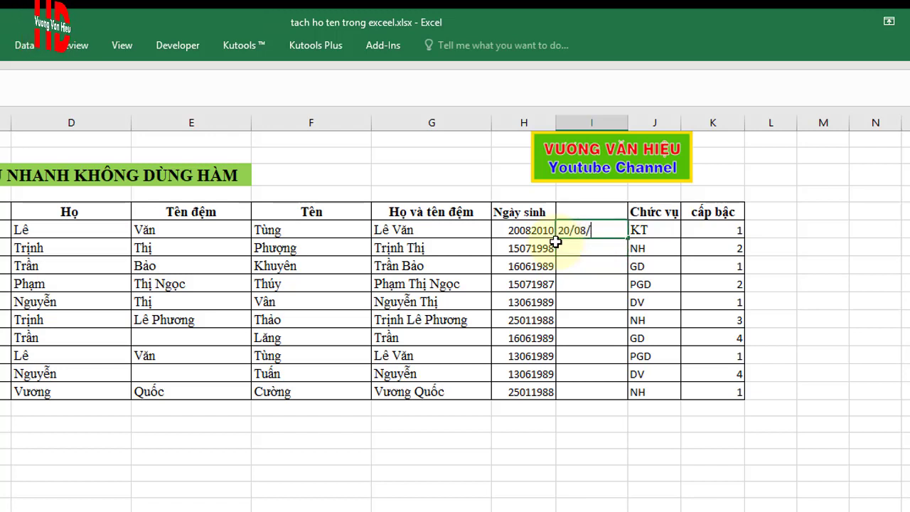
pyautogui.write('2010')
pyautogui.press('Return')
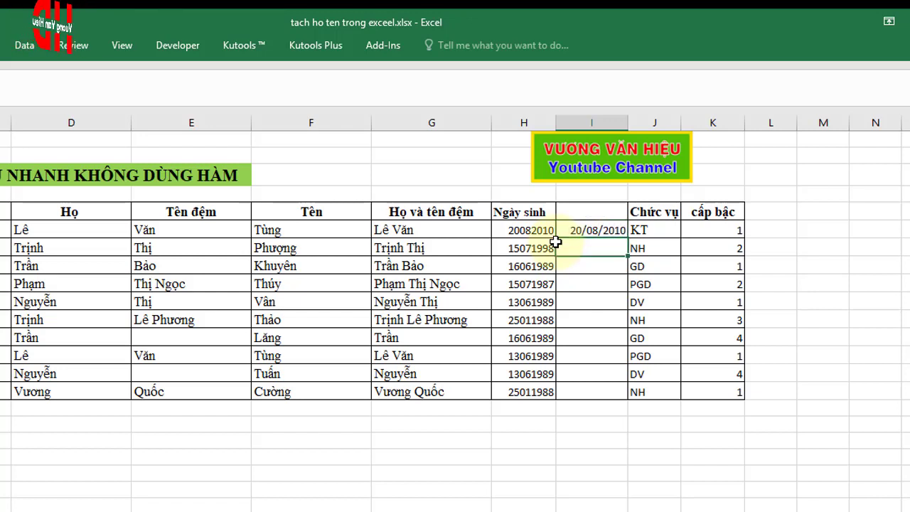
pyautogui.hotkey('ctrl', 'e')
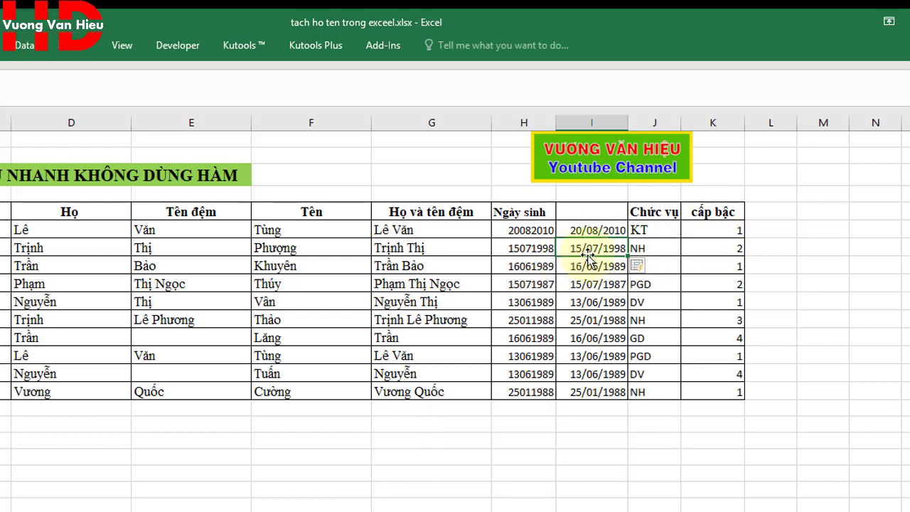
# Check the reformatted dates down to the last one, 25/01/1988.
pyautogui.click(593, 354)
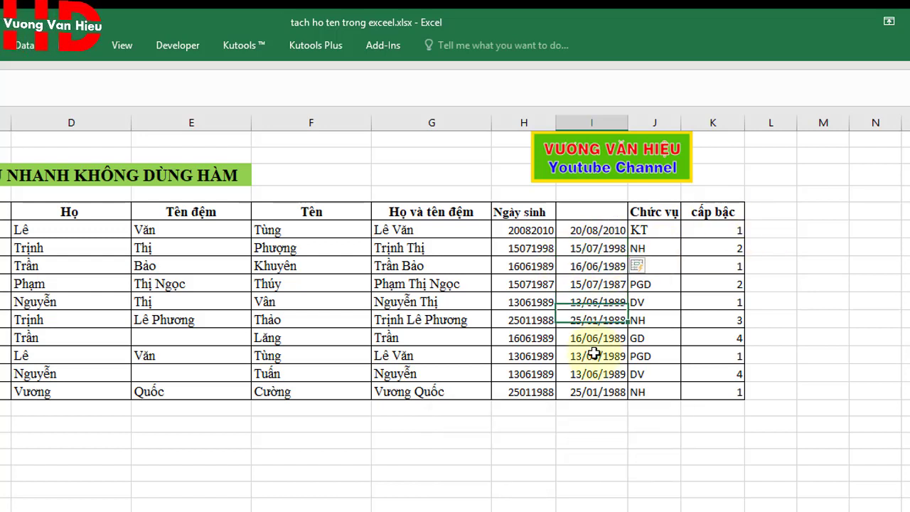
pyautogui.click(591, 391)
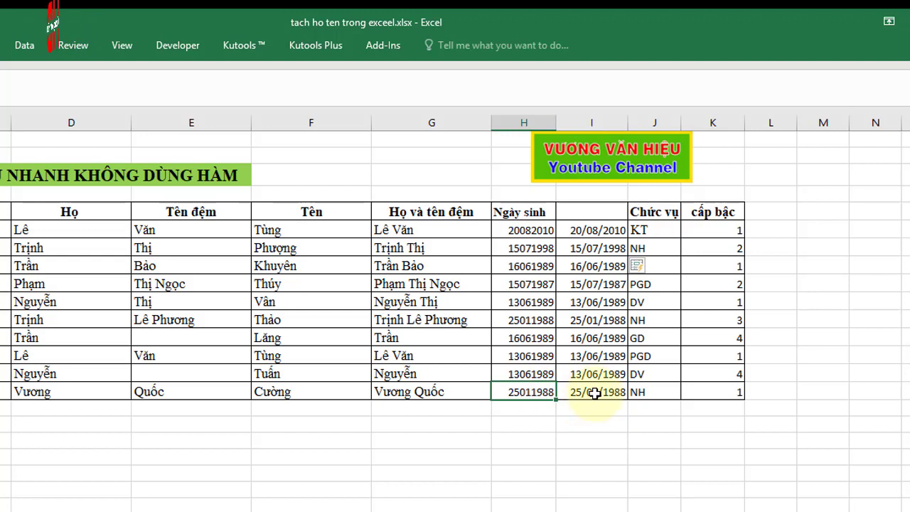
pyautogui.click(695, 234)
pyautogui.click(789, 212)
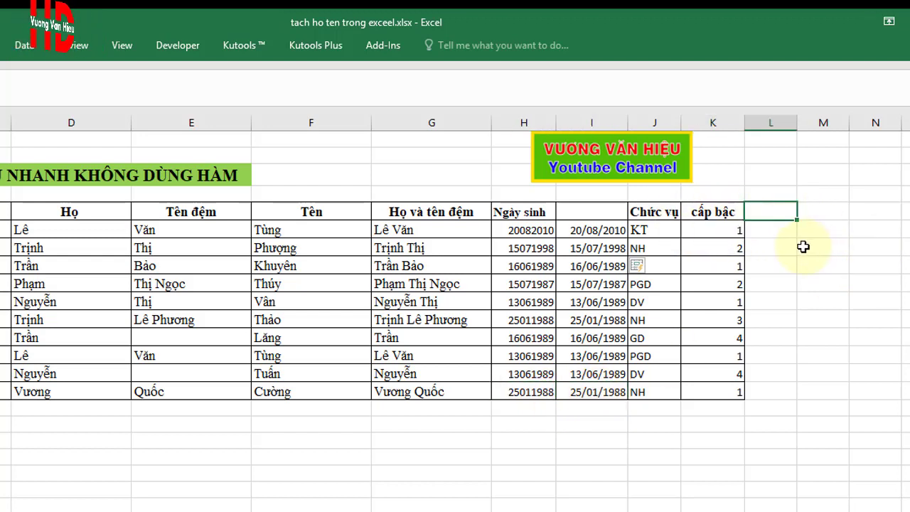
# Widen column L and add the heading 'chức vụ và cấp bậc' in L5.
pyautogui.click(794, 233)
pyautogui.moveTo(797, 122); pyautogui.dragTo(819, 123)
pyautogui.click(782, 209)
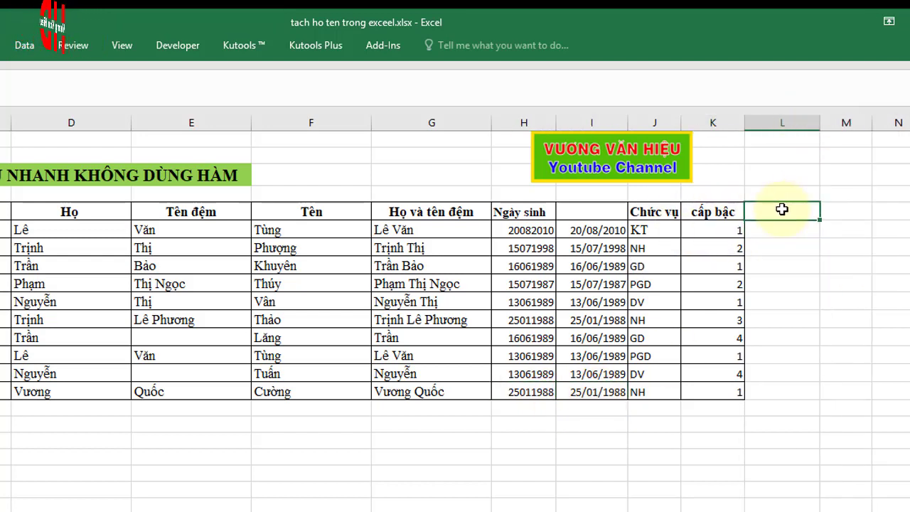
pyautogui.write('chưc')
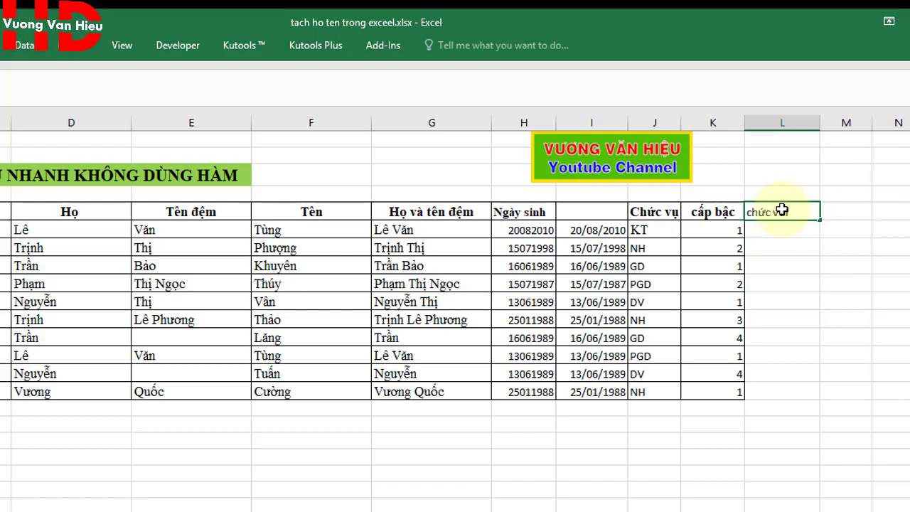
pyautogui.write(' vụ và c')
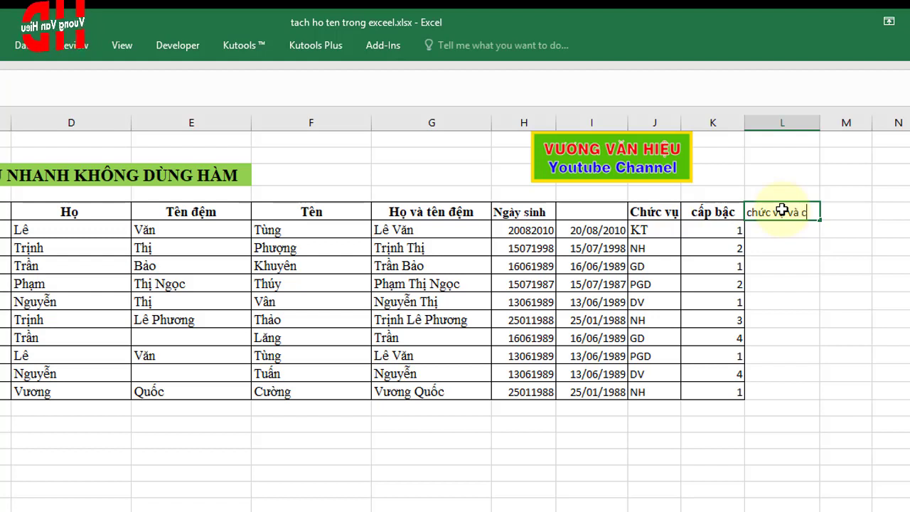
pyautogui.write('ấp bacaj')
pyautogui.press('Return')
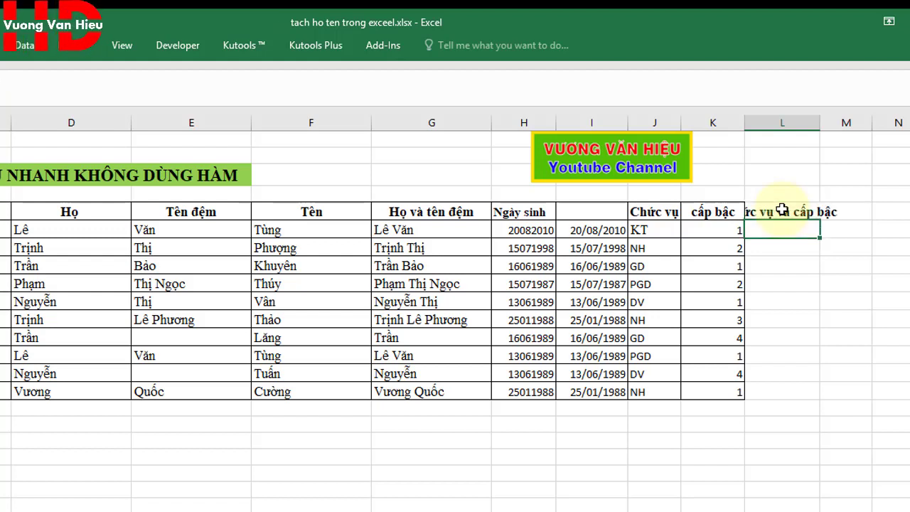
# Enter KT-1 in L6 and Flash Fill the position-rank combinations for the remaining rows.
pyautogui.write('=')
pyautogui.press('Left')
pyautogui.press('Left')
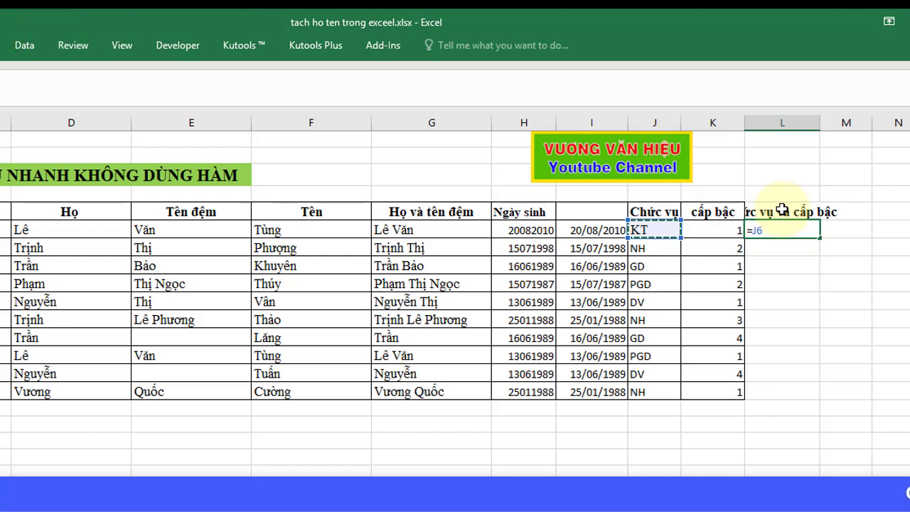
pyautogui.press('BackSpace')
pyautogui.press('BackSpace')
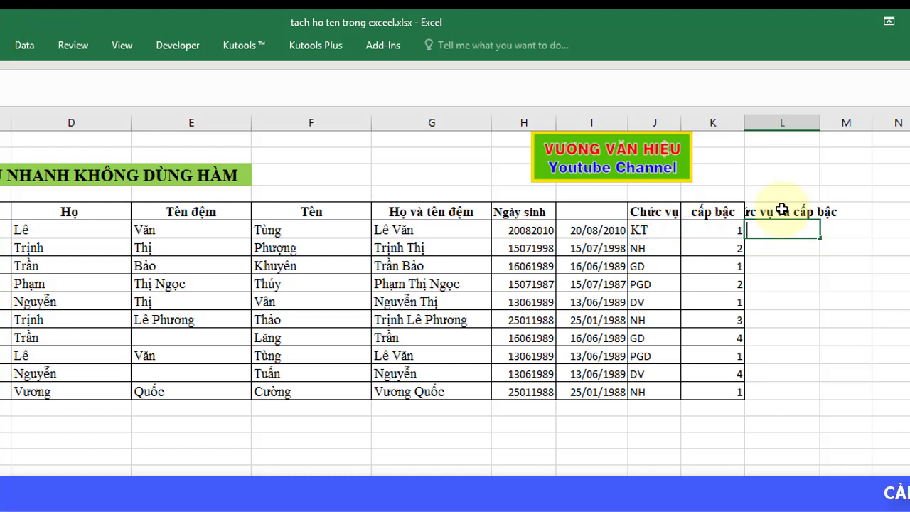
pyautogui.write('KT')
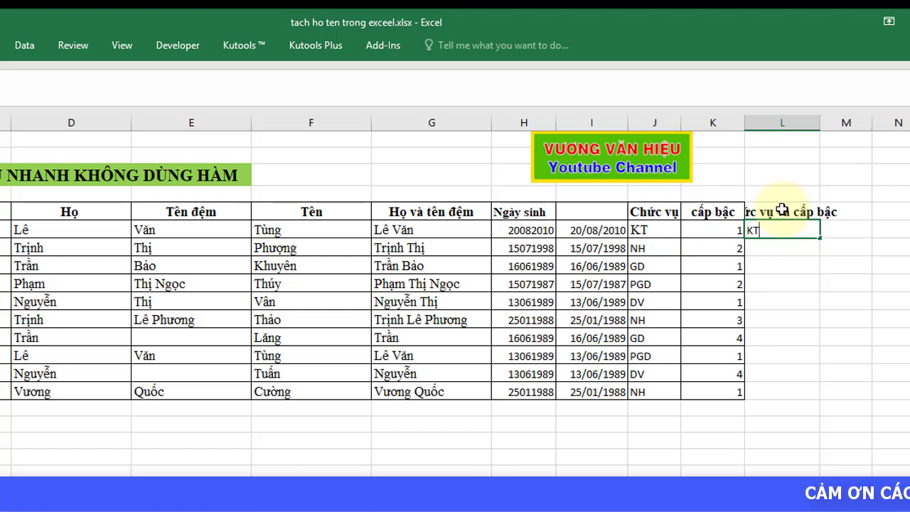
pyautogui.write('-1')
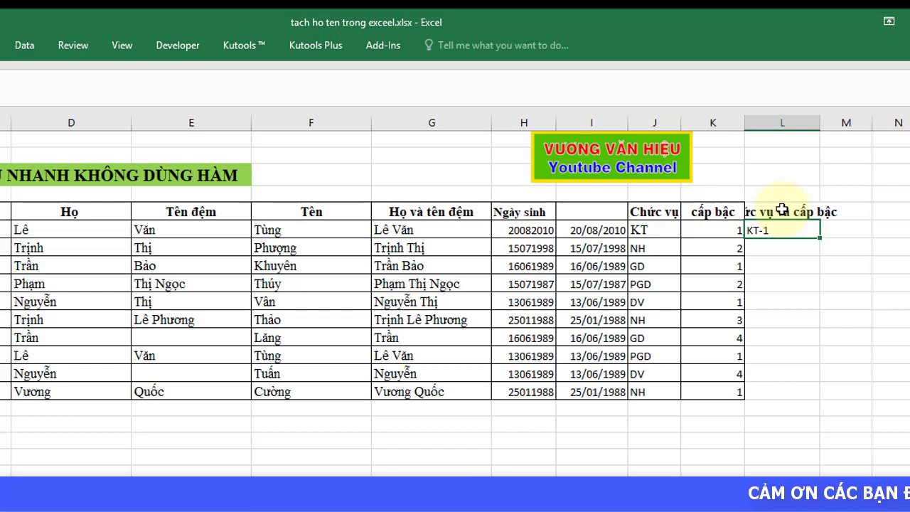
pyautogui.press('Return')
pyautogui.hotkey('ctrl', 'e')
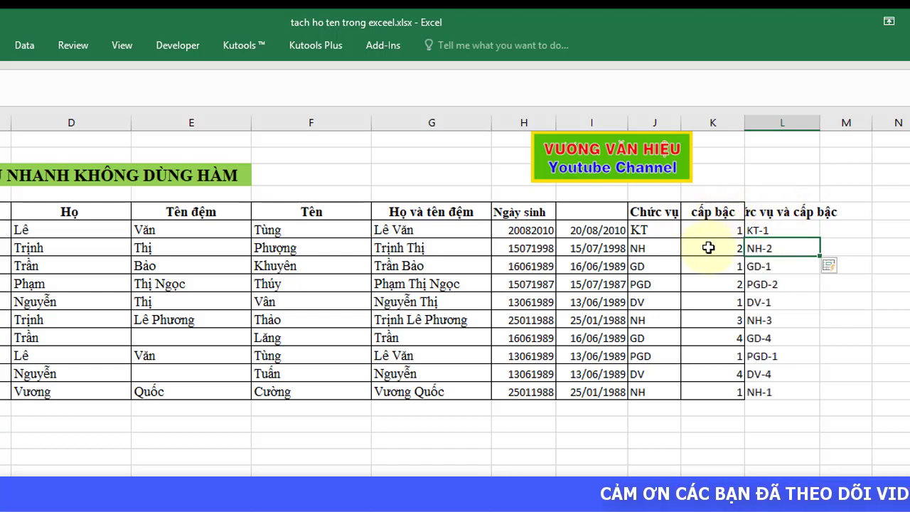
# Review the combined values against the Chức vụ entries such as NH.
pyautogui.moveTo(787, 251); pyautogui.dragTo(787, 390)
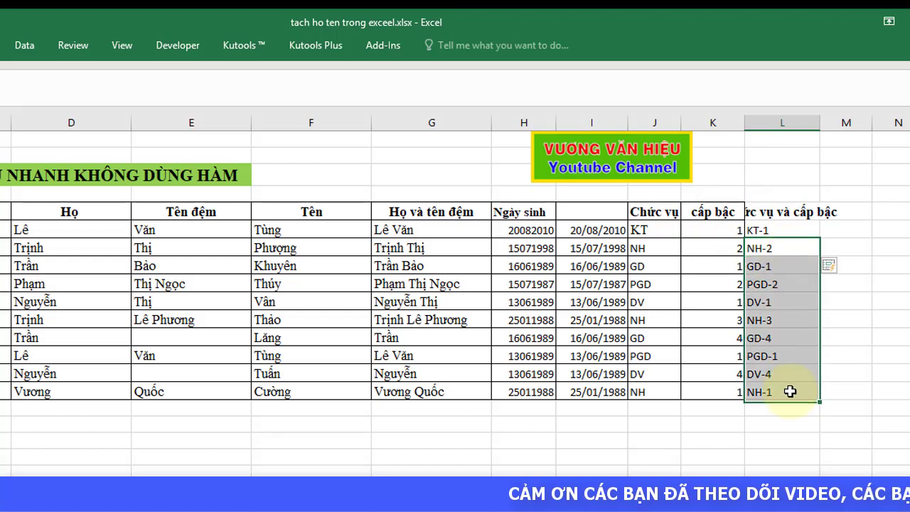
pyautogui.click(670, 251)
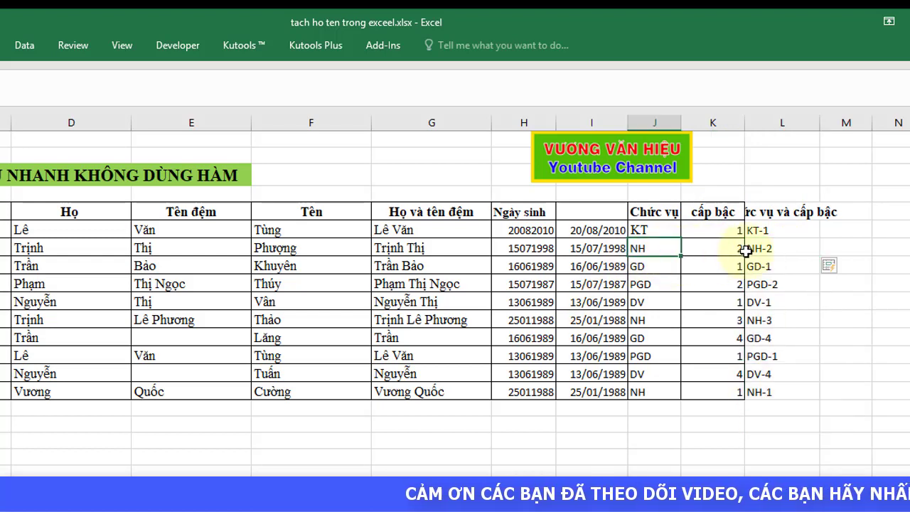
pyautogui.click(722, 246)
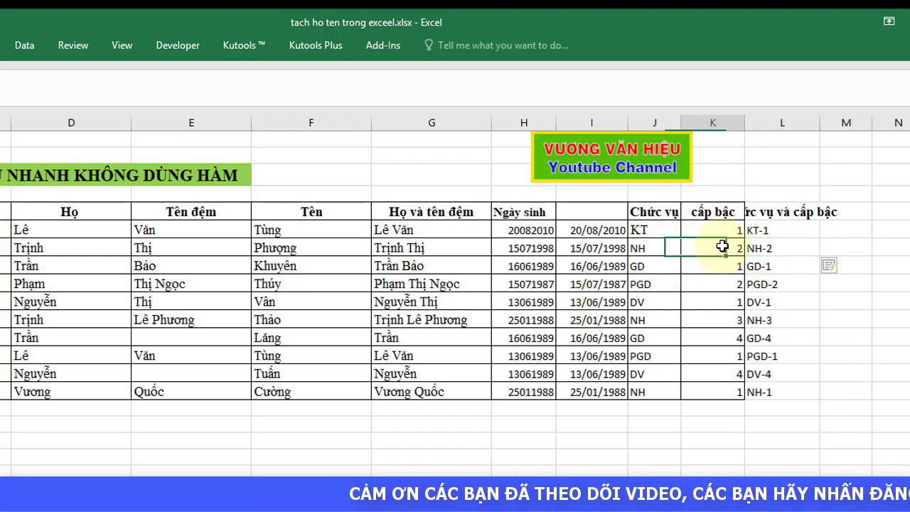
pyautogui.click(648, 248)
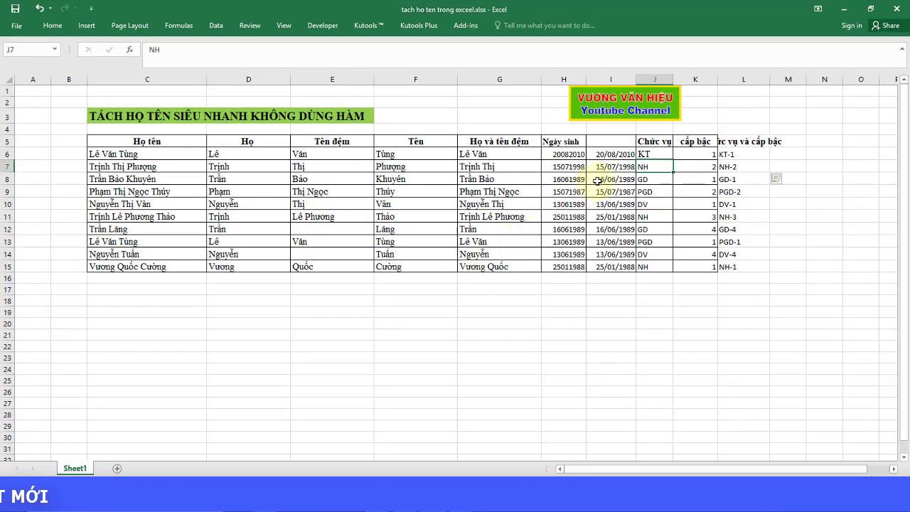
pyautogui.click(526, 141)
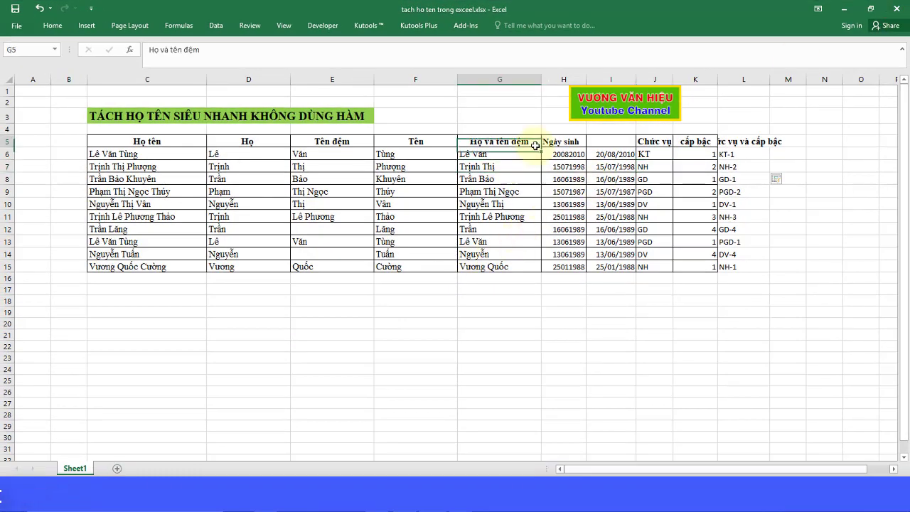